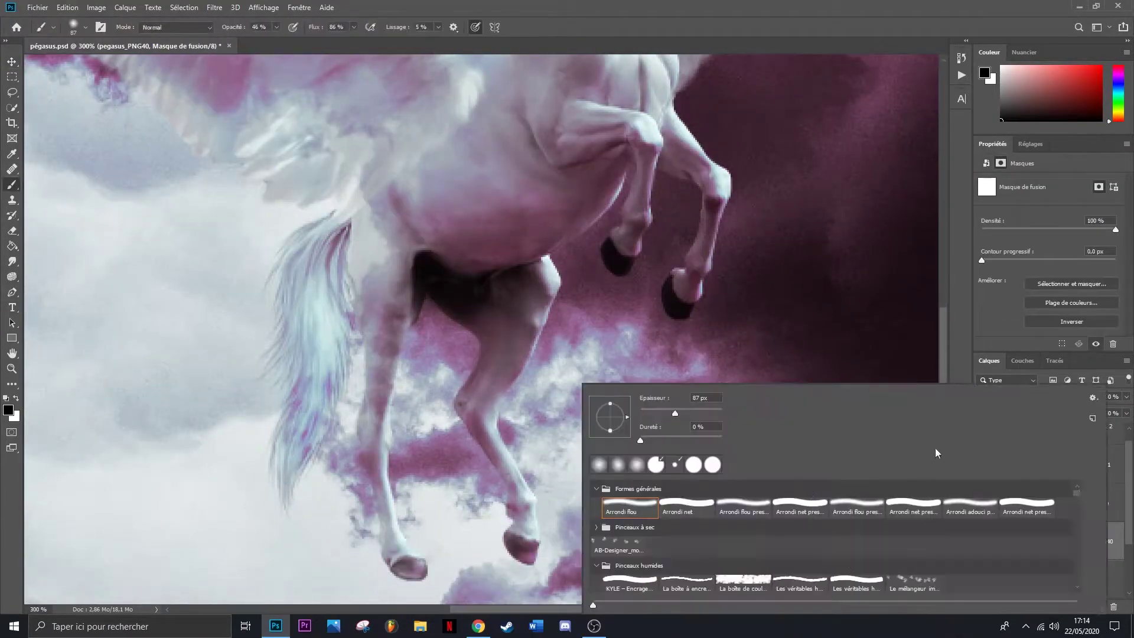
Step: Pick a textured brush from the water color Brushes set to mask the pegasus near its left wing
scroll(827, 531, down, 3)
click(594, 561)
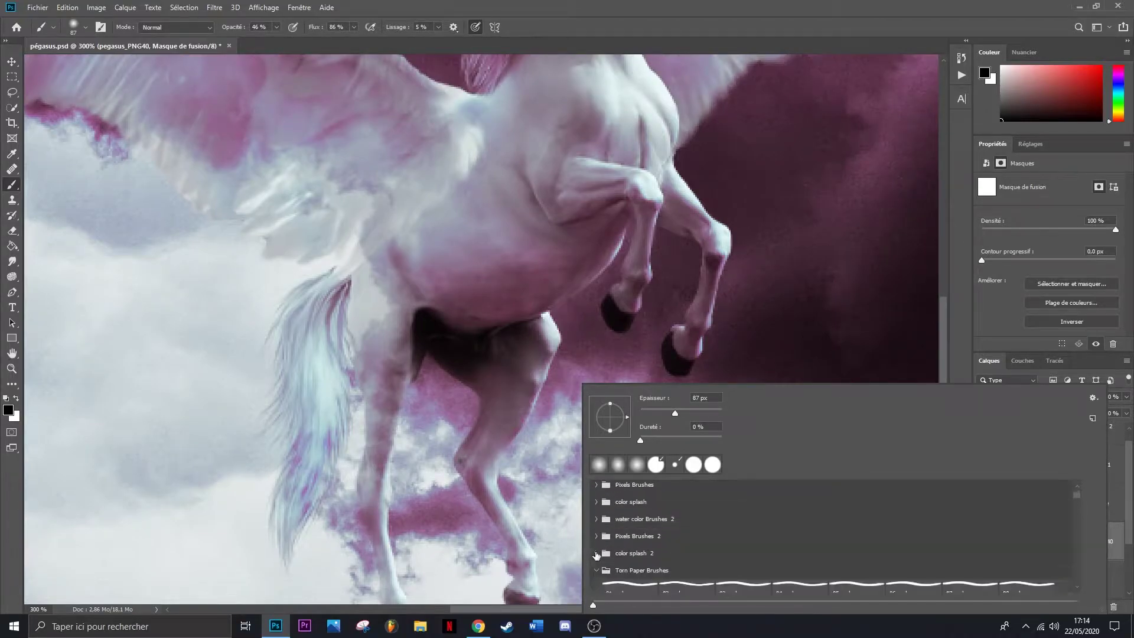
scroll(805, 544, down, 3)
drag(1076, 500, 1075, 581)
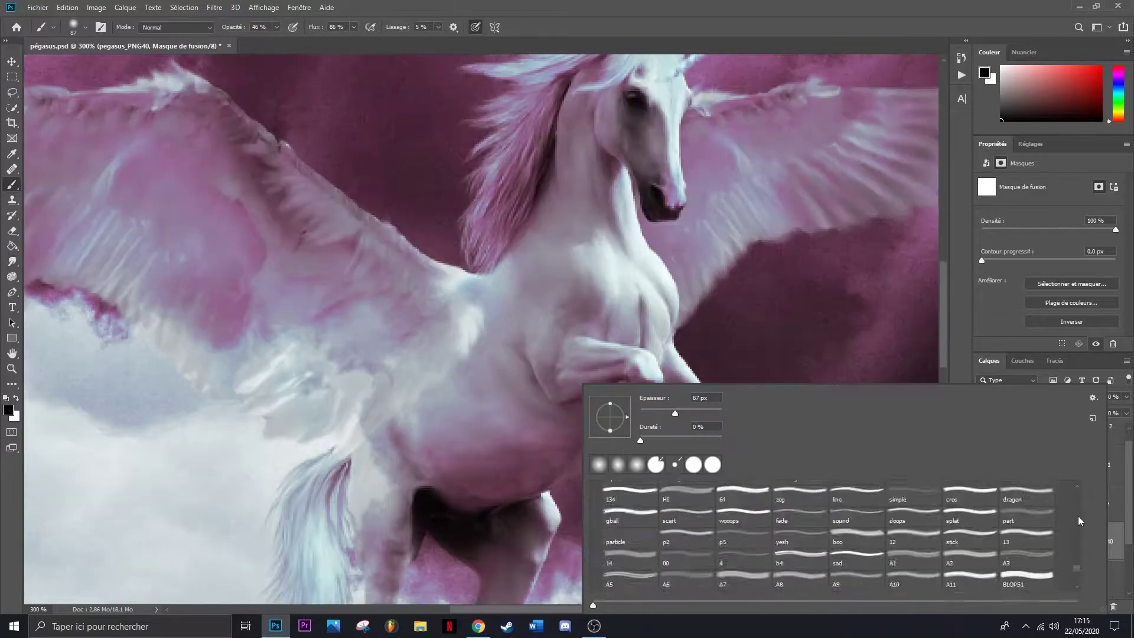
click(1076, 516)
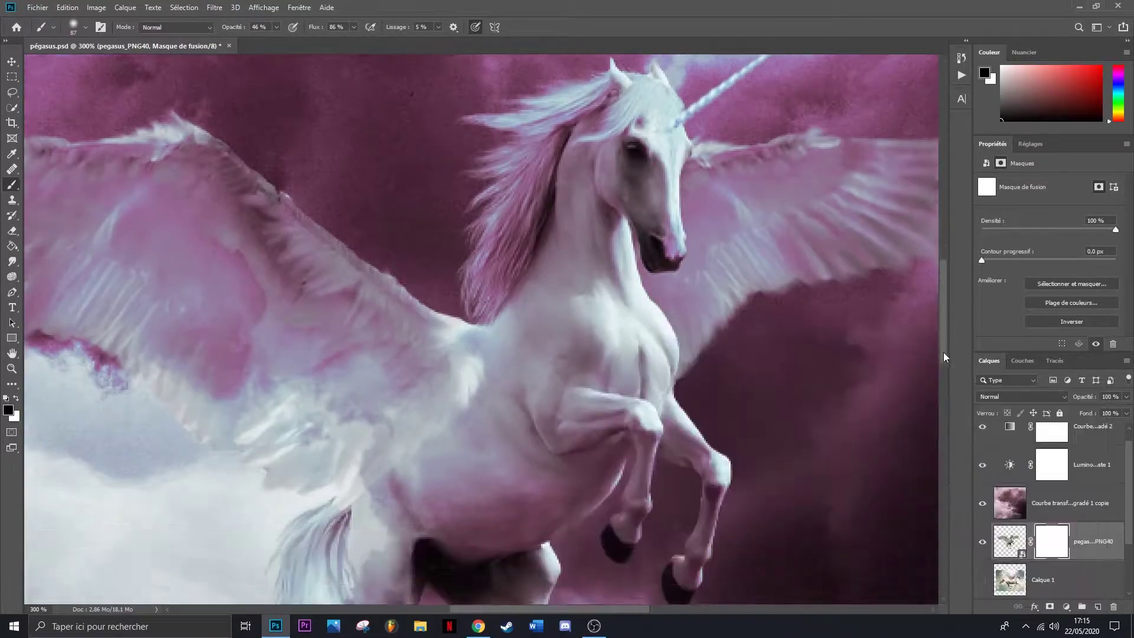
scroll(751, 533, up, 10)
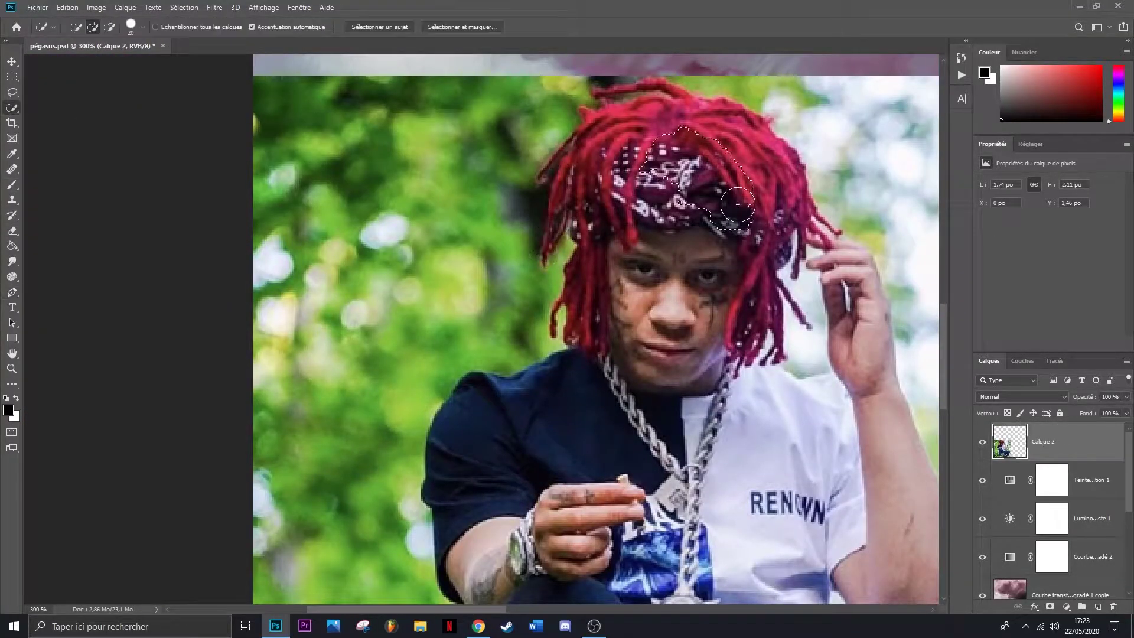
Step: Scroll around the canvas to check the rapper's selection from head down to legs
scroll(832, 254, down, 3)
scroll(821, 242, down, 5)
scroll(809, 233, down, 2)
scroll(808, 232, right, 3)
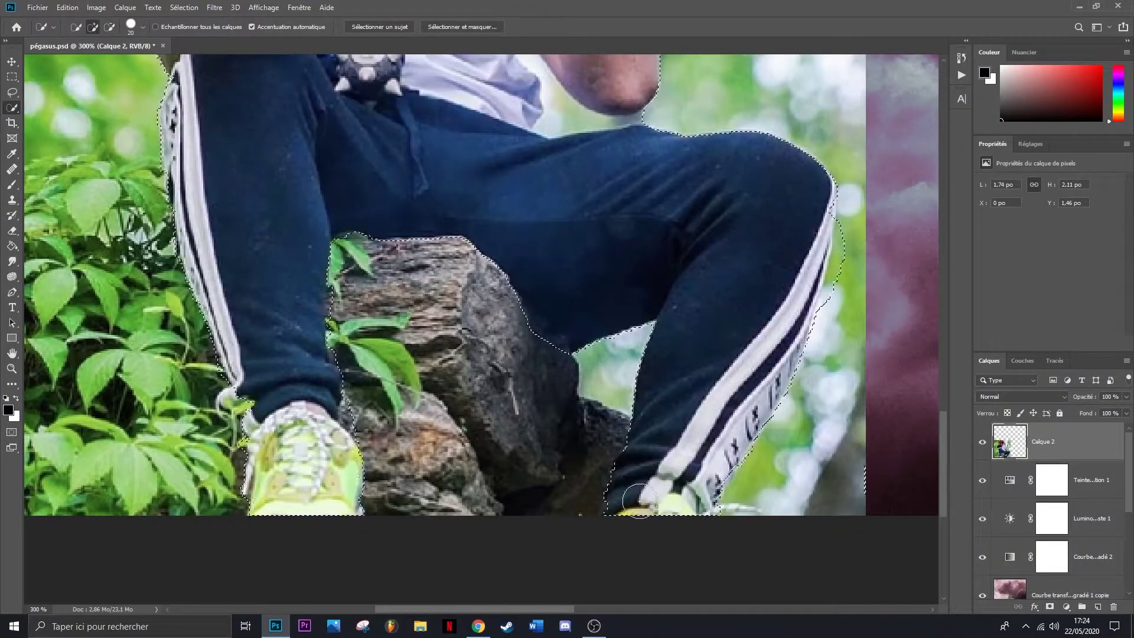
scroll(859, 223, up, 5)
scroll(681, 336, up, 5)
Step: In Select and Mask, set the refine brush to 13 px and refine the hair's left edge
key(alt+ctrl+r)
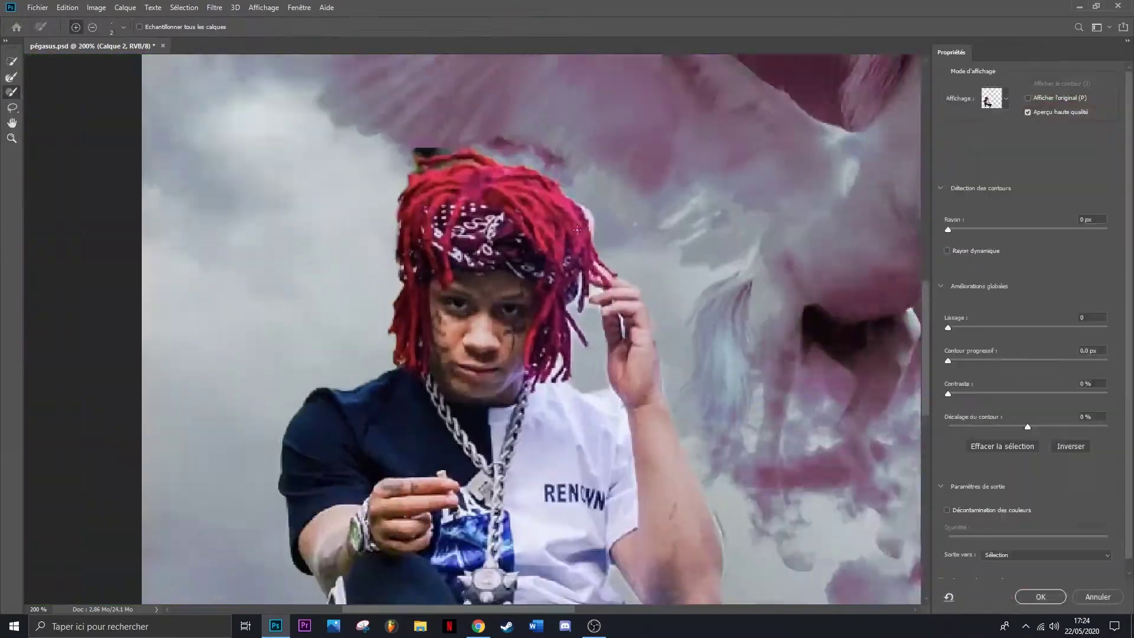
scroll(384, 154, up, 3)
right_click(385, 154)
text(13)
key(Return)
right_click(425, 210)
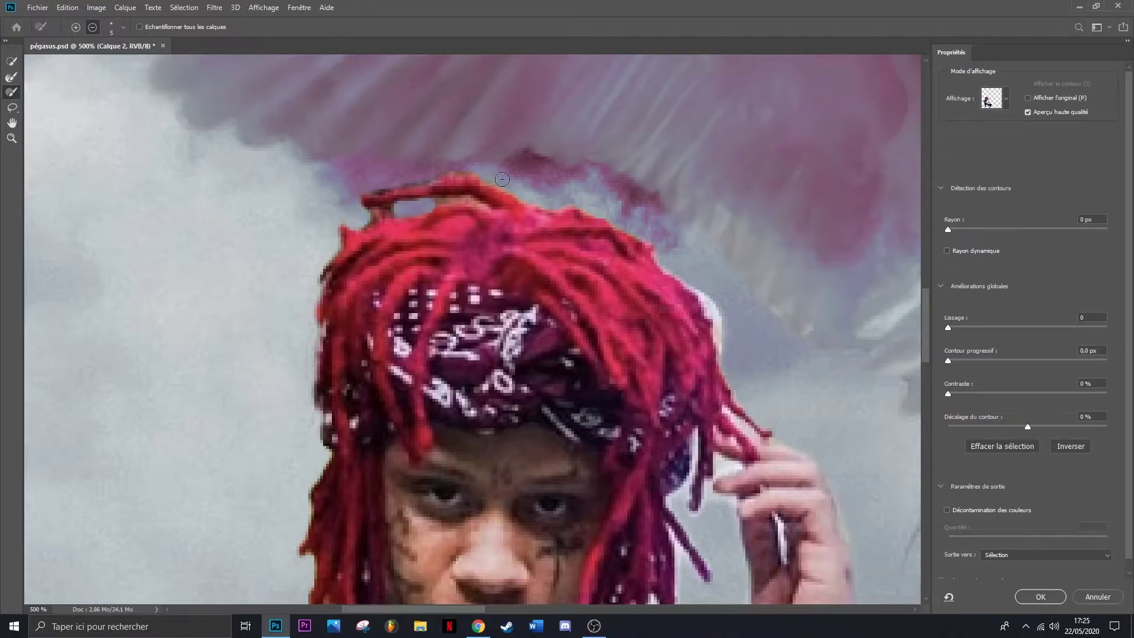
scroll(443, 295, down, 3)
scroll(384, 355, left, 1)
drag(366, 242, 355, 429)
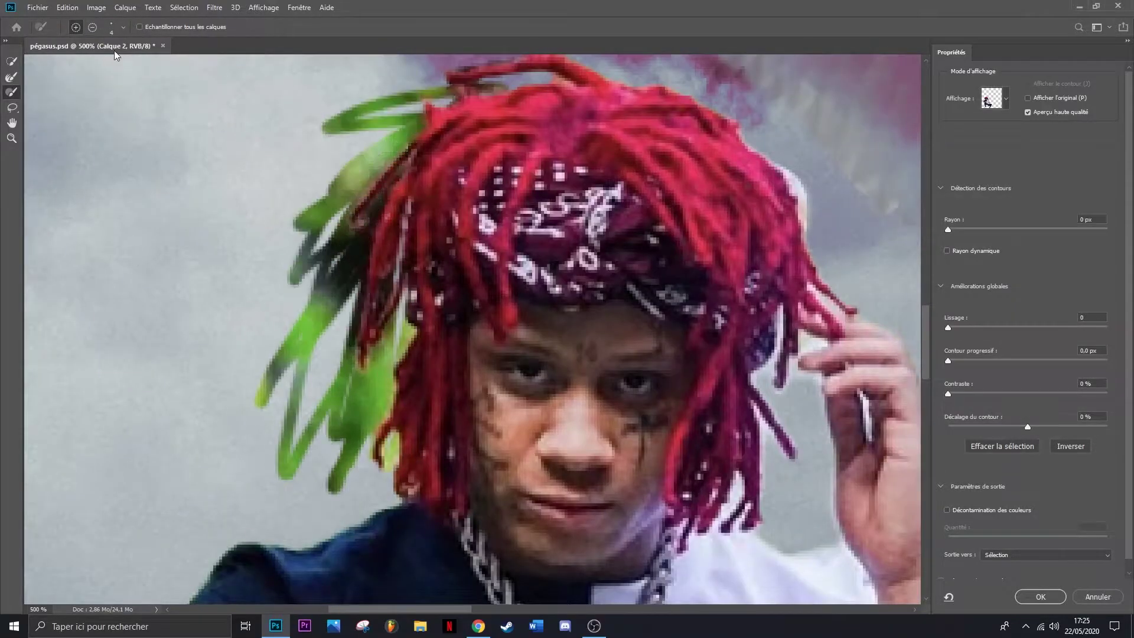
Step: Shrink the refine brush to 9 px and remove the stray stroke beside the hair
scroll(354, 295, left, 3)
right_click(80, 74)
text(10)
key(Return)
right_click(507, 425)
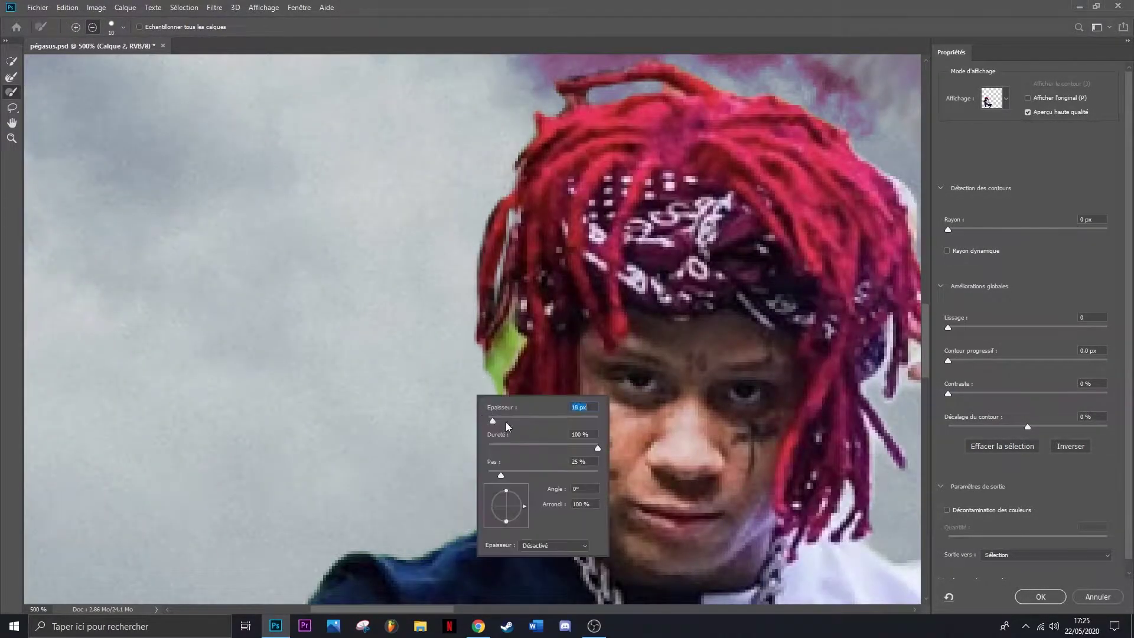
text(9)
key(Return)
key(bracketleft)
key(bracketleft)
key(bracketleft)
drag(495, 509, 496, 421)
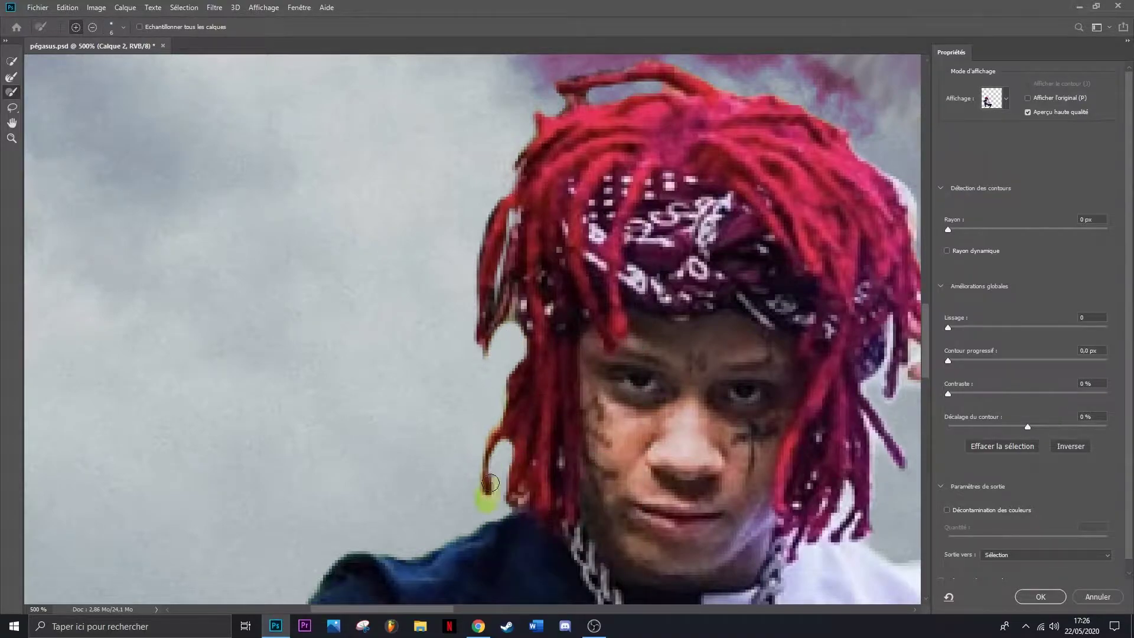
Step: Refine the top hair strand and remove the green leaves between the legs
scroll(499, 498, down, 2)
scroll(499, 473, down, 5)
scroll(496, 443, up, 4)
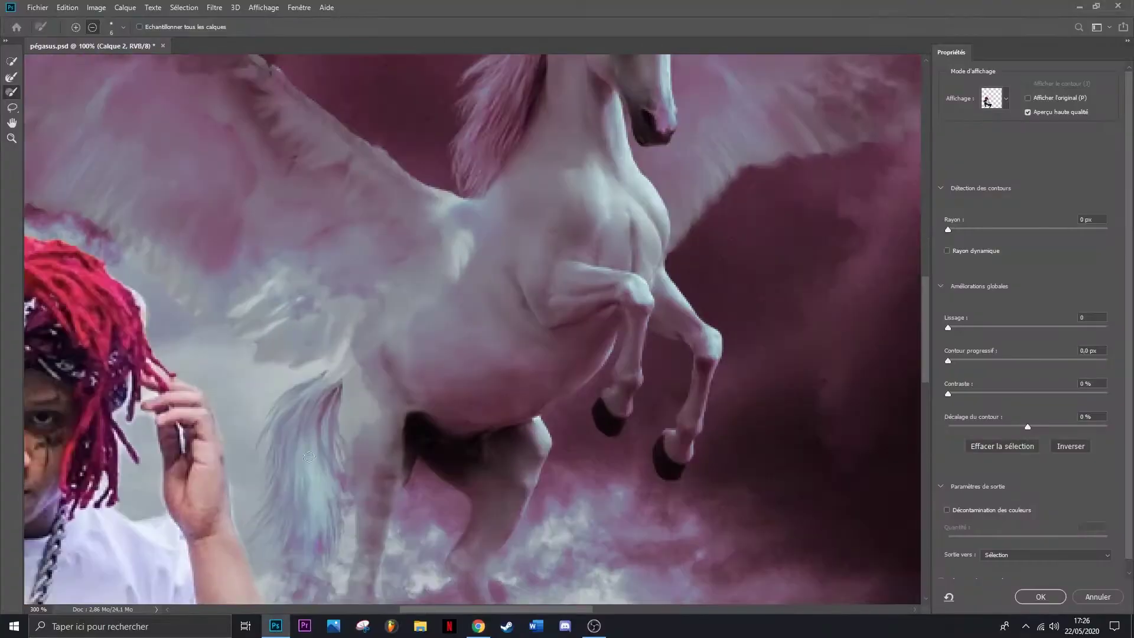
scroll(494, 429, up, 1)
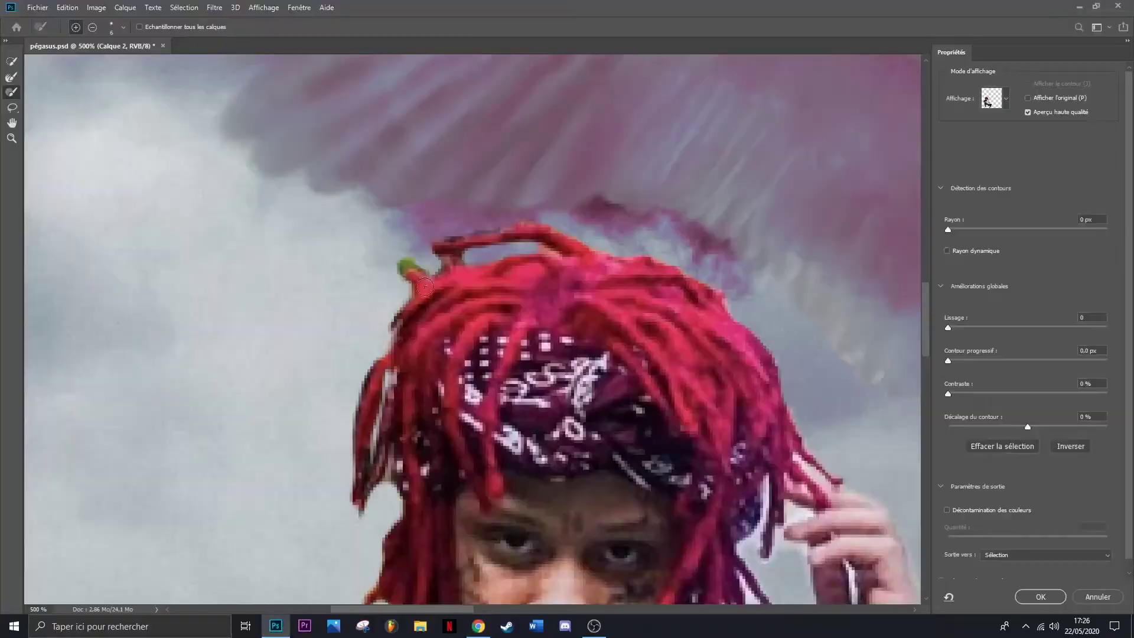
key(bracketleft)
key(bracketleft)
key(bracketleft)
drag(398, 281, 469, 265)
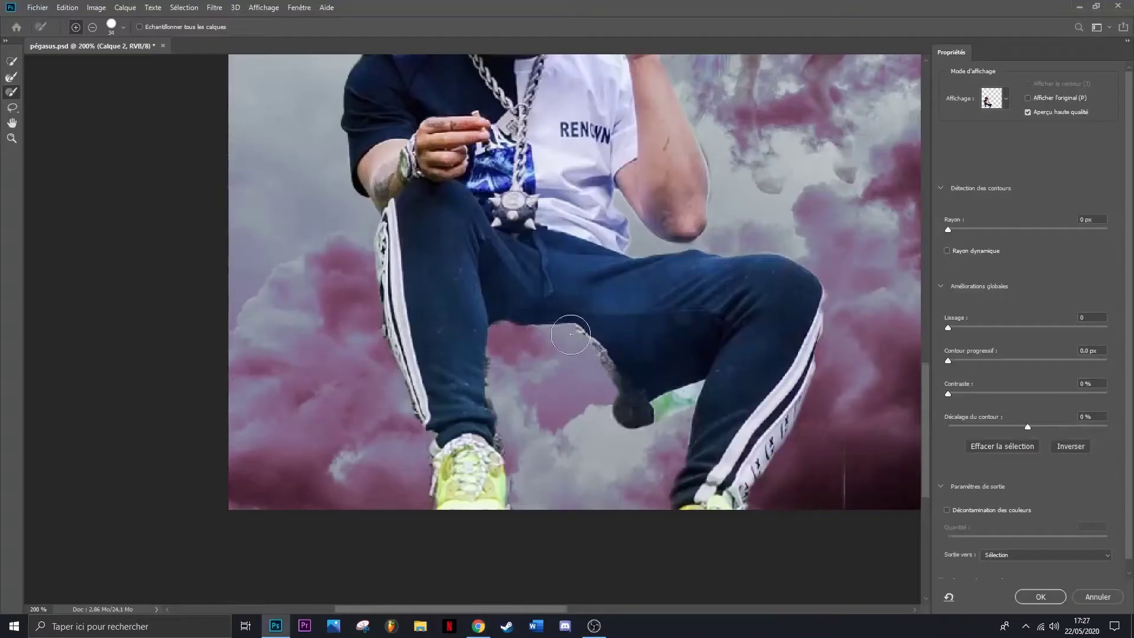
drag(512, 385, 506, 329)
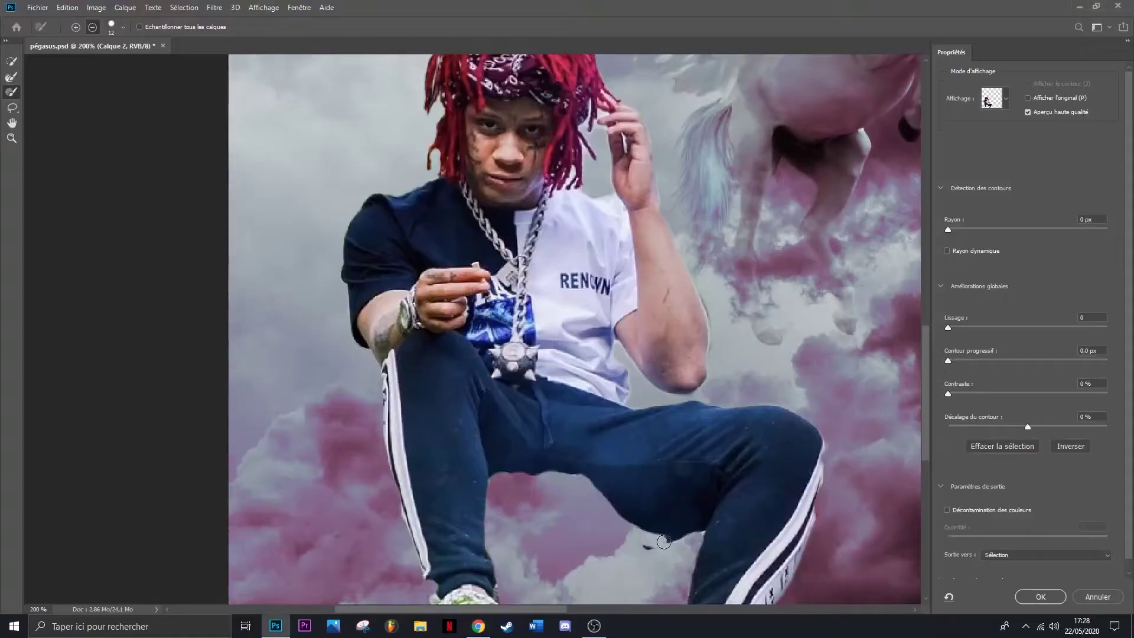
Step: Set the refine brush to 4 px and review the head area, zoomed out a step
scroll(681, 296, up, 3)
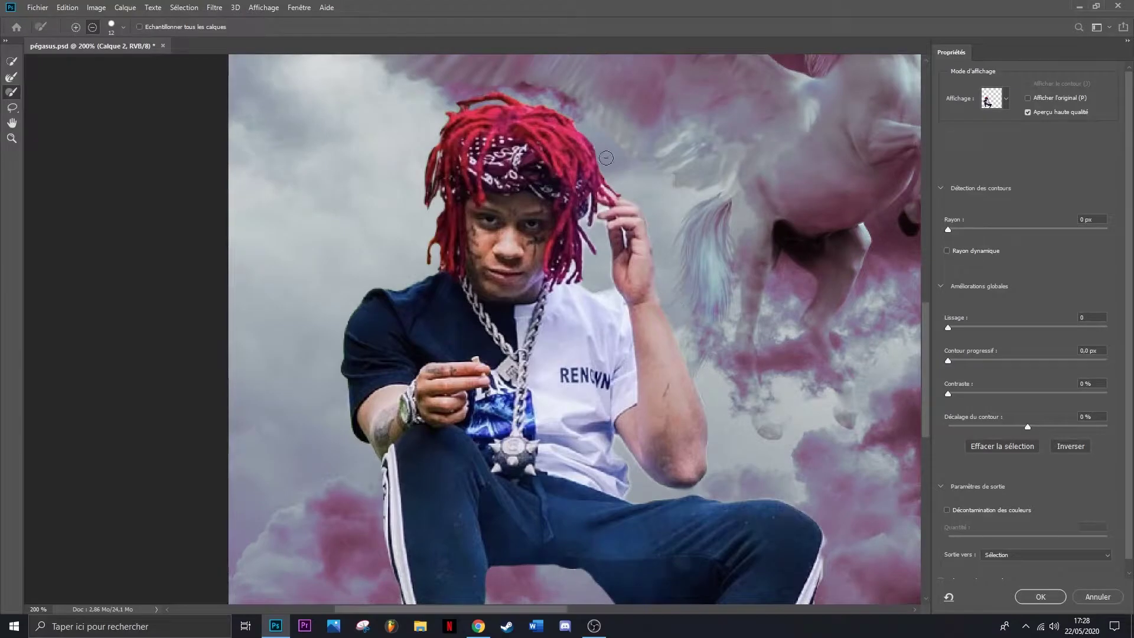
scroll(467, 205, up, 3)
right_click(854, 278)
text(4)
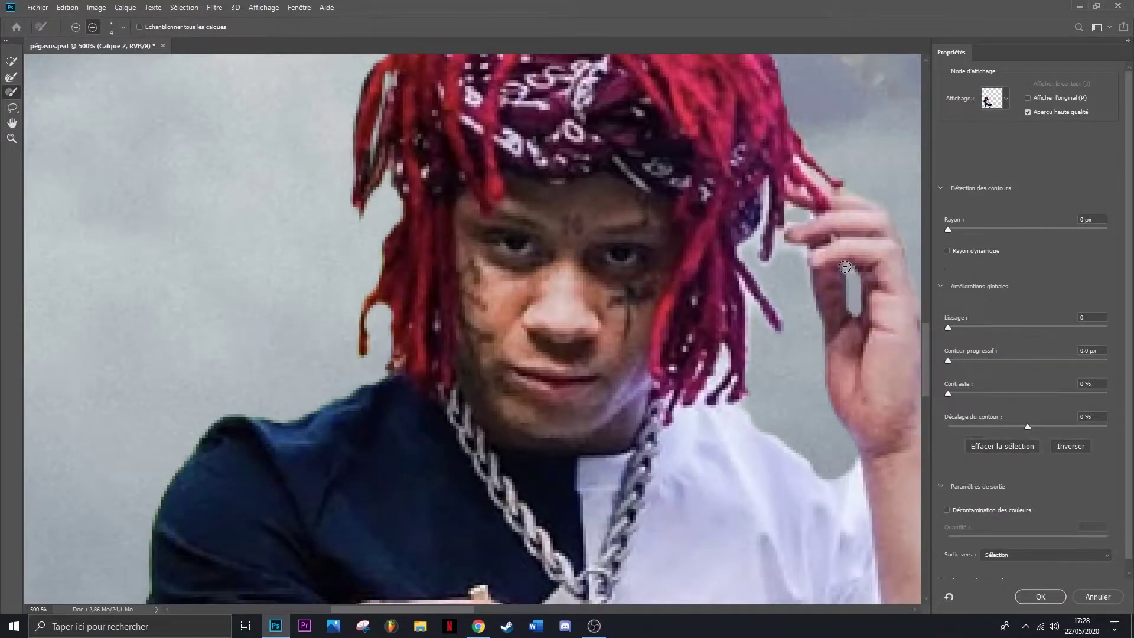
scroll(759, 326, down, 5)
scroll(512, 359, up, 3)
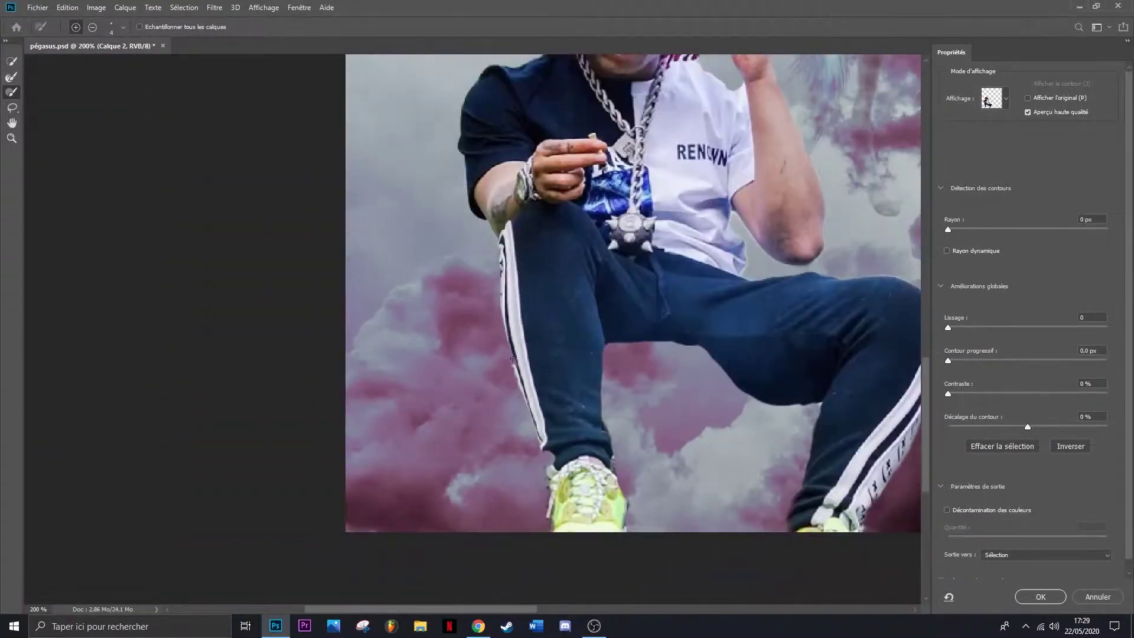
scroll(543, 456, up, 5)
scroll(543, 456, up, 2)
scroll(413, 413, up, 2)
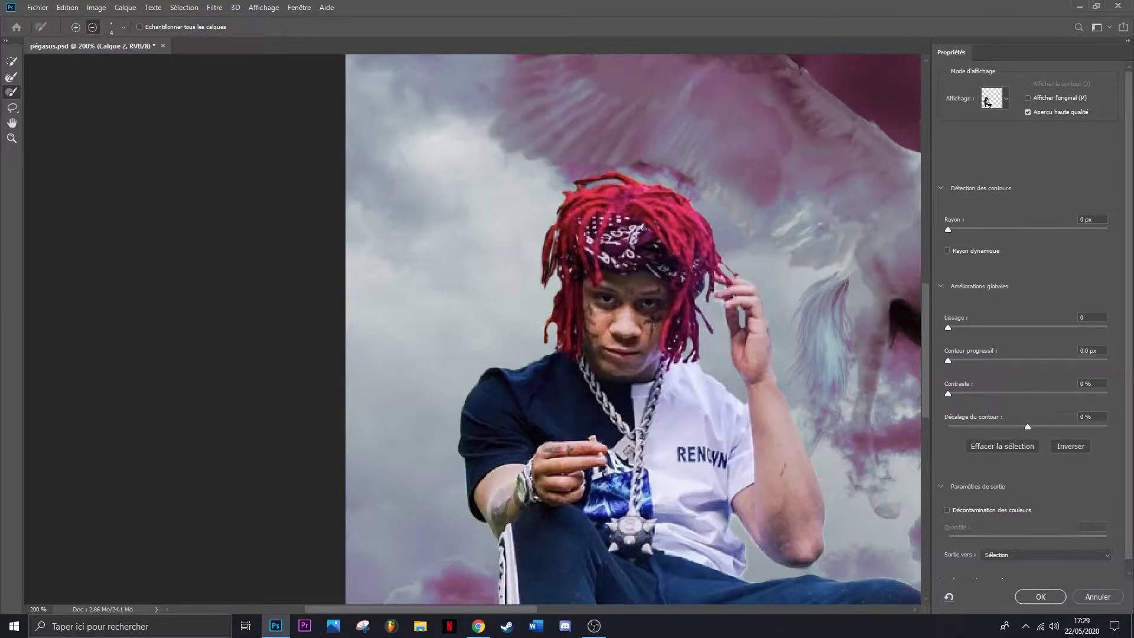
scroll(313, 372, right, 5)
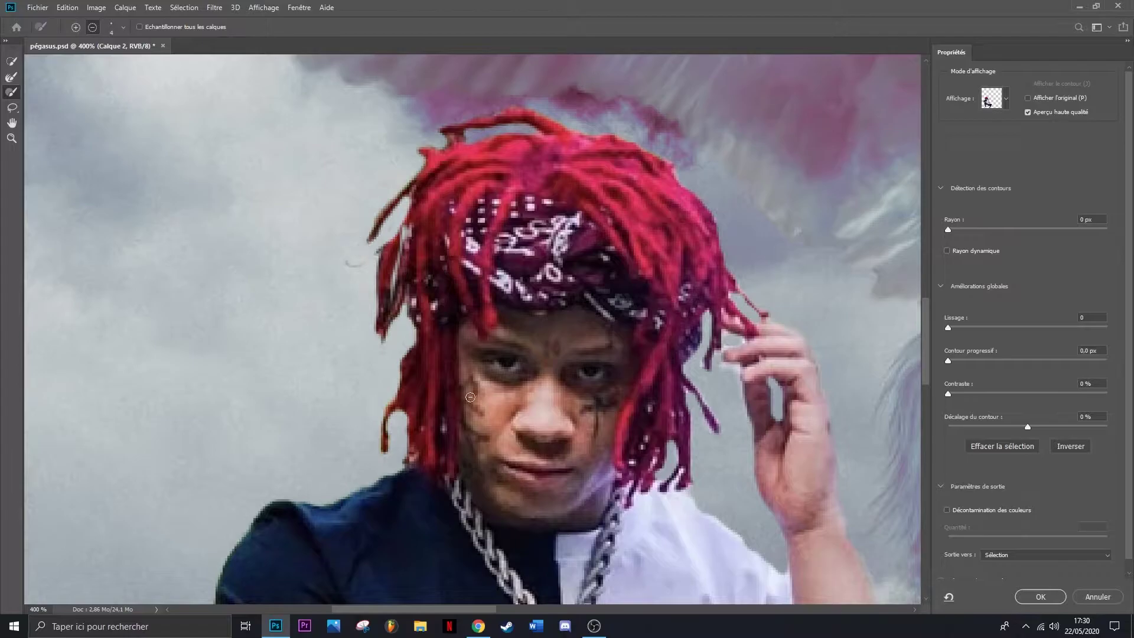
key(ctrl+minus)
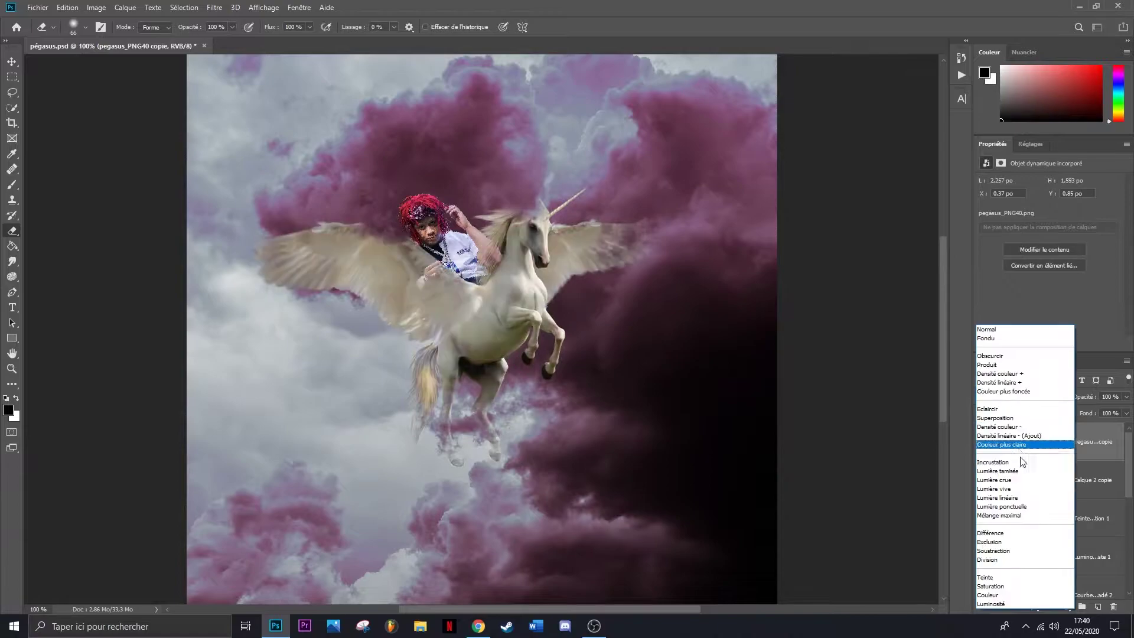
Step: Change the blend mode of the pegasus copy layer
click(1004, 391)
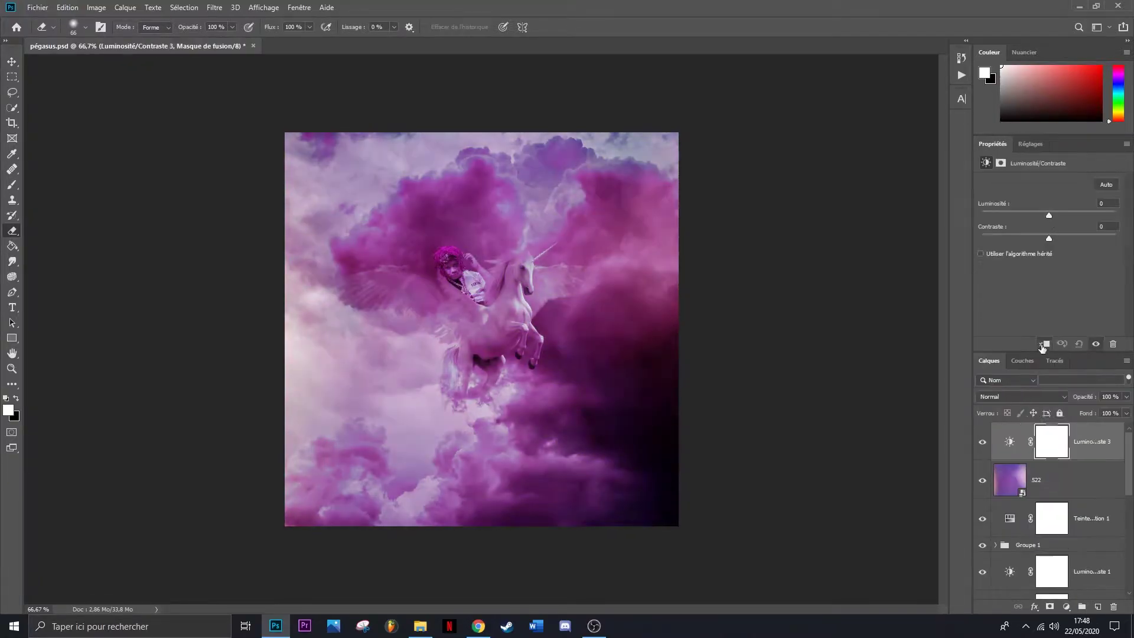
Step: Set the Brightness/Contrast adjustment to brightness -19 and contrast 42
drag(1057, 214, 1040, 215)
drag(1066, 238, 1076, 238)
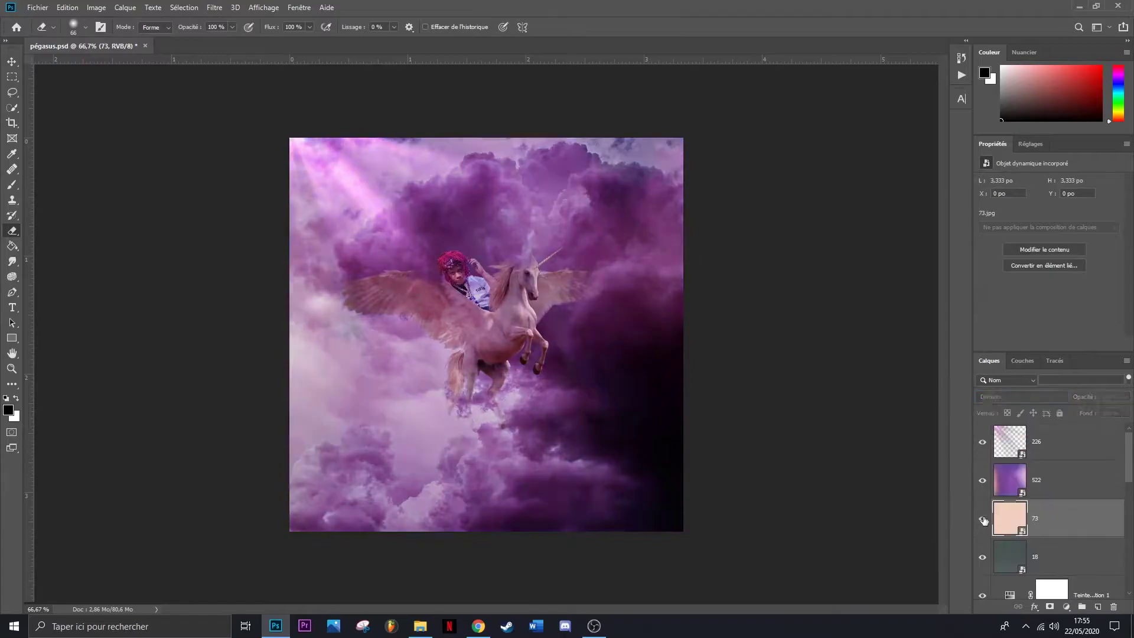
Step: Lower layer 73's opacity to 53%, commit the rapper's transform, and select the Eraser
drag(1087, 397, 1079, 396)
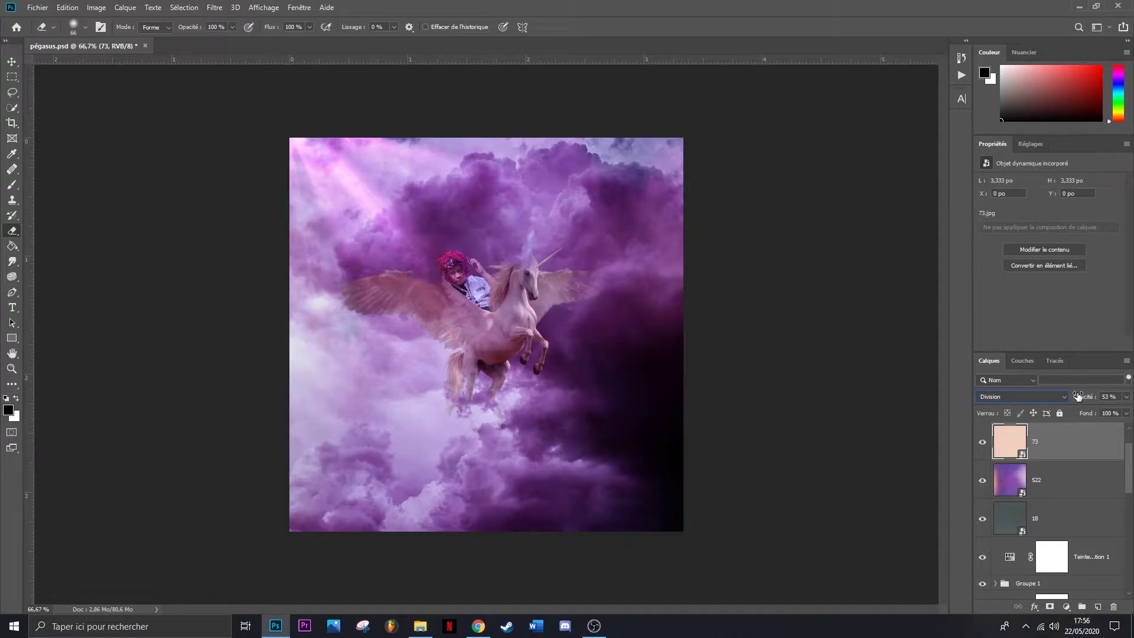
scroll(1063, 502, down, 5)
click(1093, 496)
key(Return)
key(e)
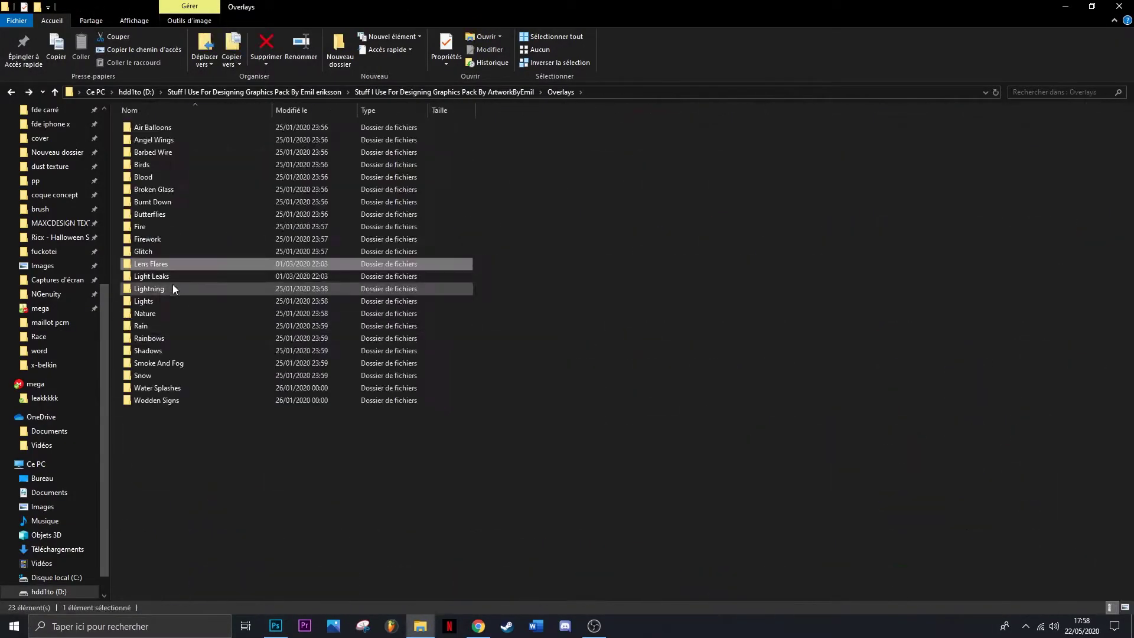
Step: Bring light overlay 10 from the Lights folder into the cover
double_click(171, 301)
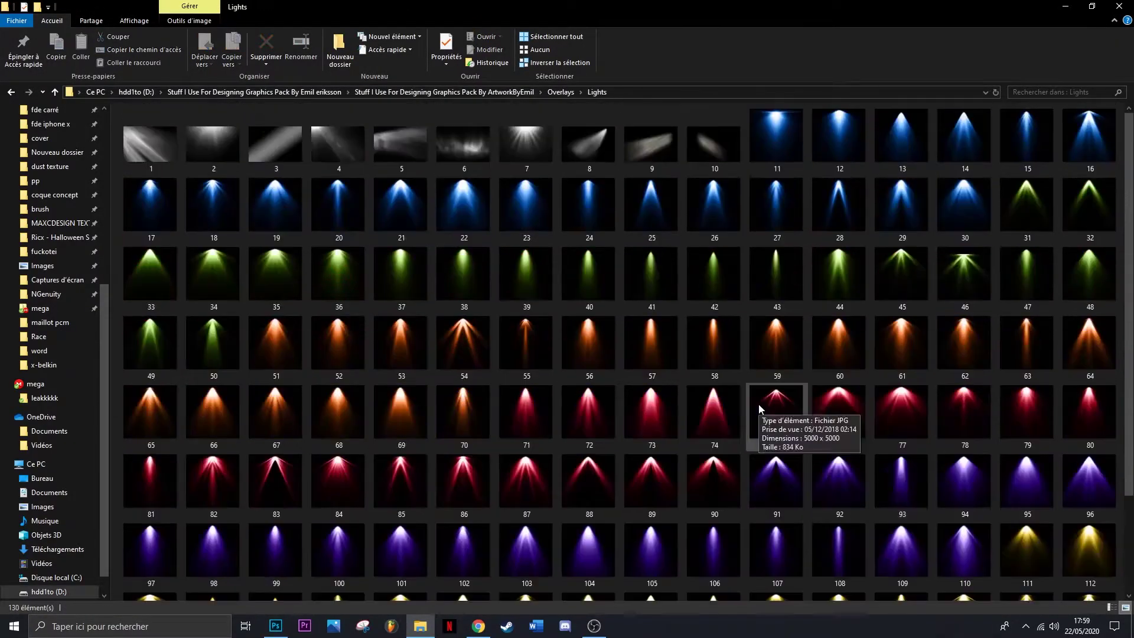
drag(255, 624, 484, 331)
click(1022, 396)
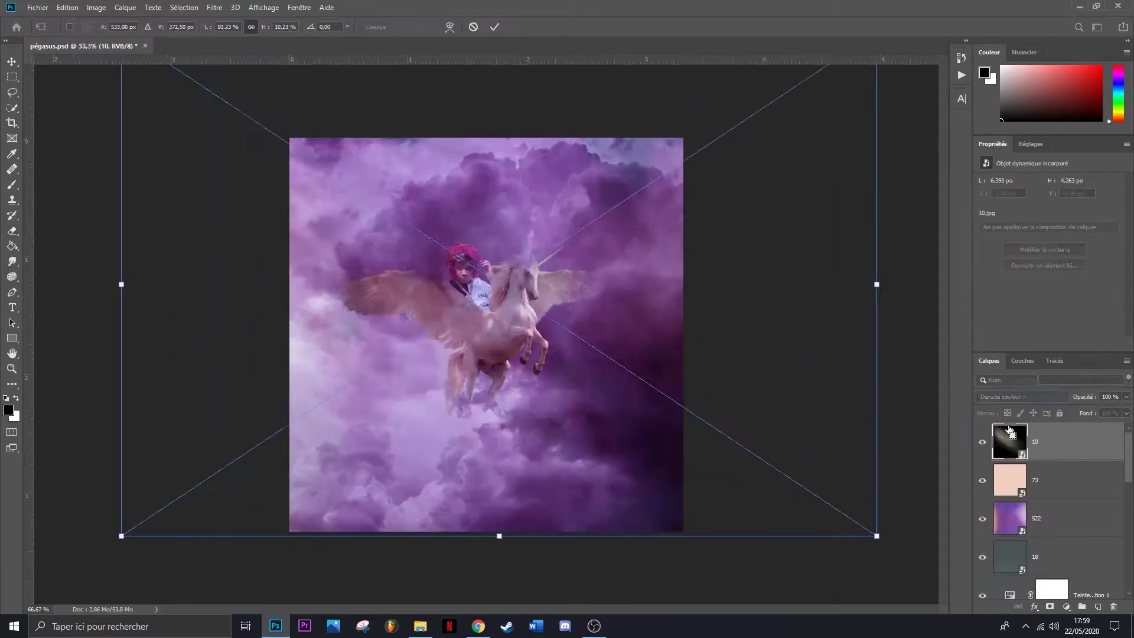
Step: Scale the light overlay so it extends beyond the canvas edges
drag(877, 284, 754, 317)
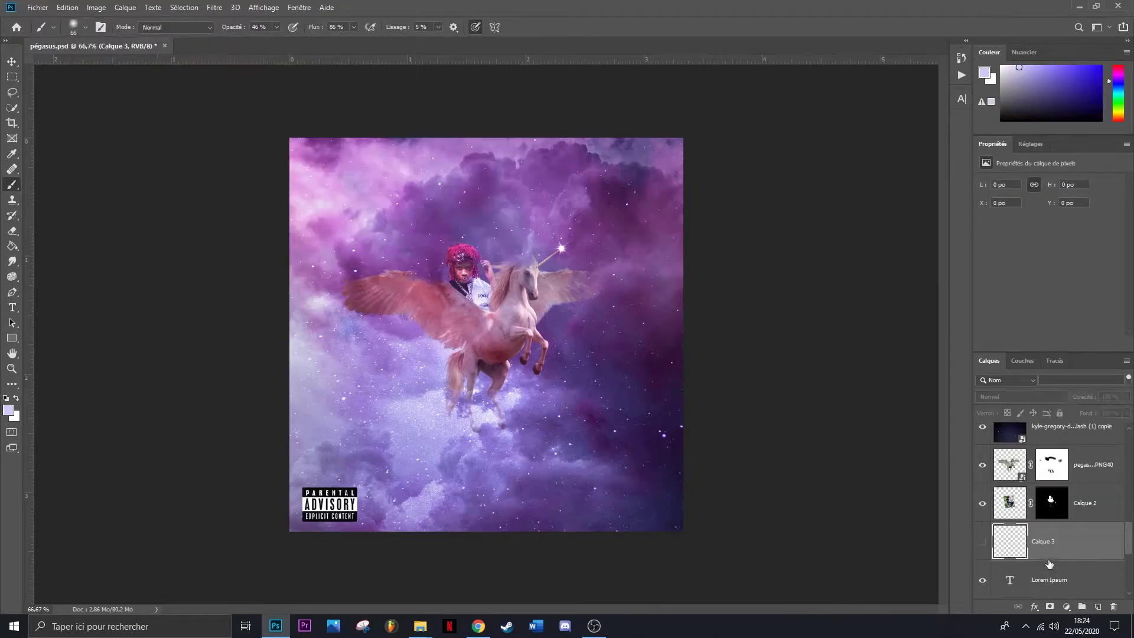
Step: Paint a soft blue glow across the lower canvas on Calque 3 with a large brush
right_click(354, 416)
key(Return)
key(ctrl+minus)
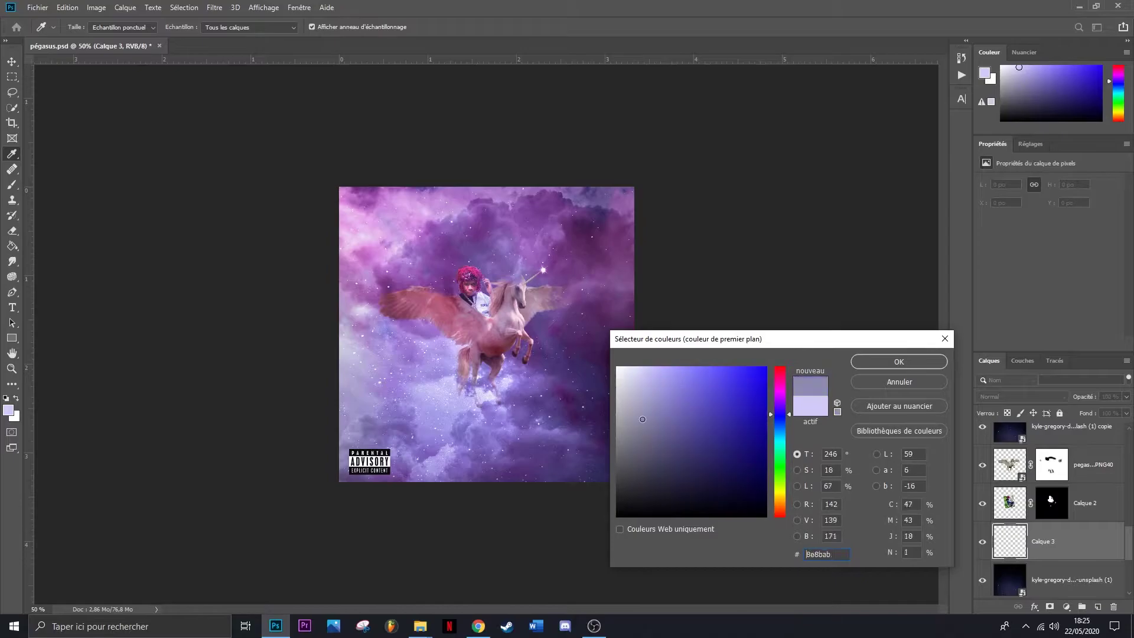
click(709, 384)
key(Return)
key(b)
right_click(731, 285)
key(Return)
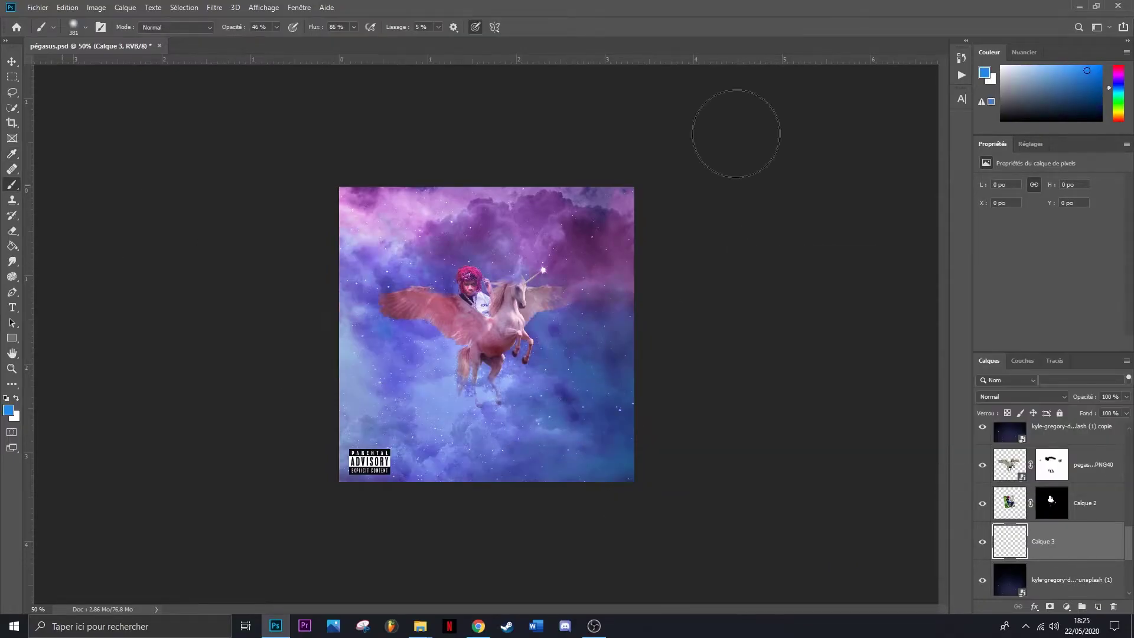
drag(590, 331, 384, 449)
Step: Blend Calque 3 as Densité couleur -, add an upper-left glow, and set opacity to 74%
key(ctrl+plus)
click(1022, 396)
click(1004, 450)
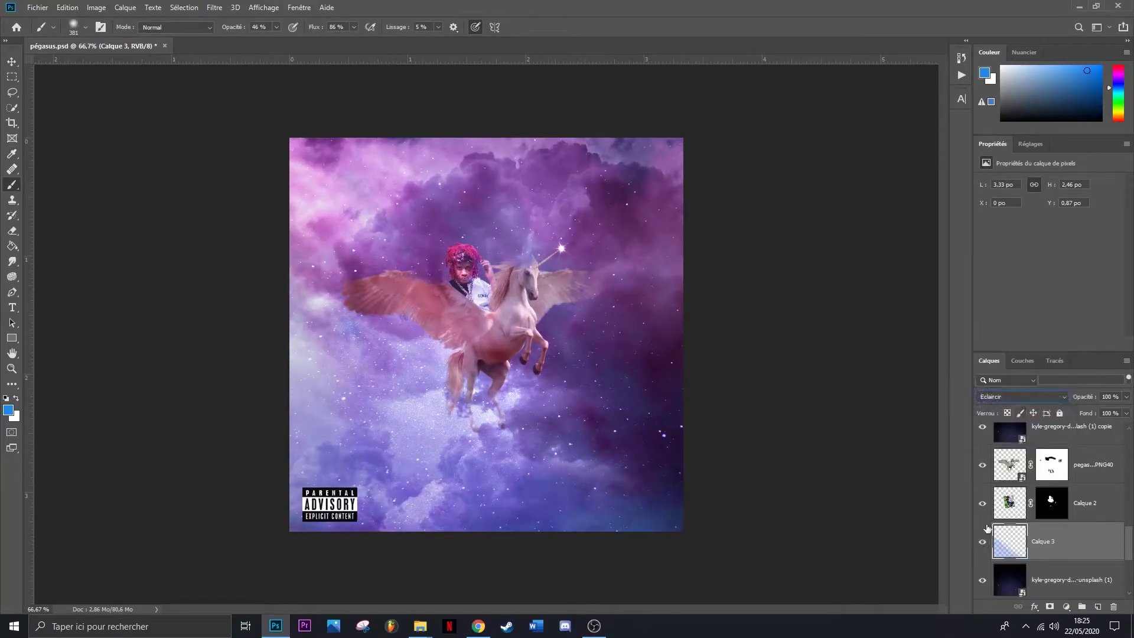
click(1022, 397)
click(1050, 433)
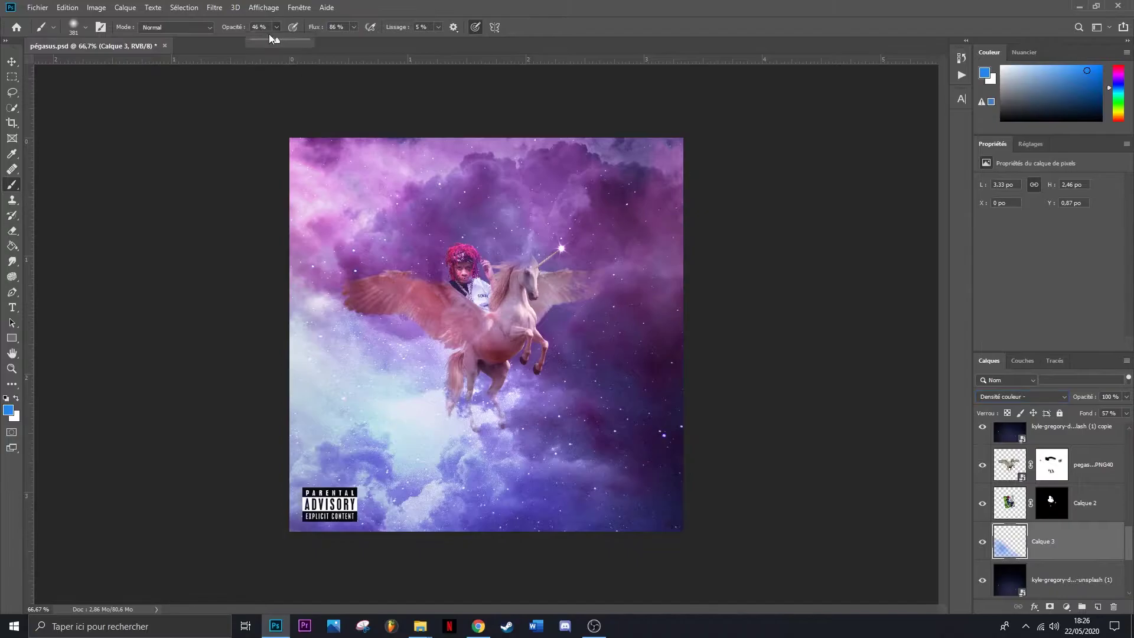
drag(300, 191, 690, 375)
click(981, 546)
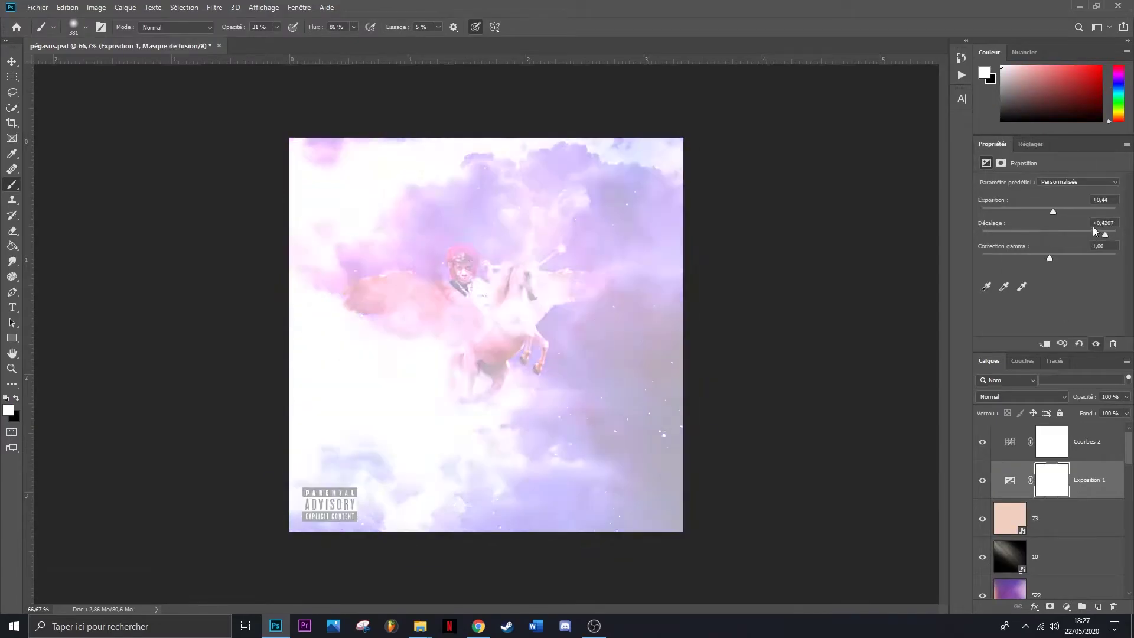
Step: Adjust Exposition 1 to +0,26 exposure, -0,0286 offset and 0,77 gamma, viewing at 100%
mouse_move(1093, 231)
mouse_down()
mouse_move(1049, 235)
mouse_move(1051, 211)
mouse_move(1045, 235)
mouse_up()
drag(1049, 257, 1060, 257)
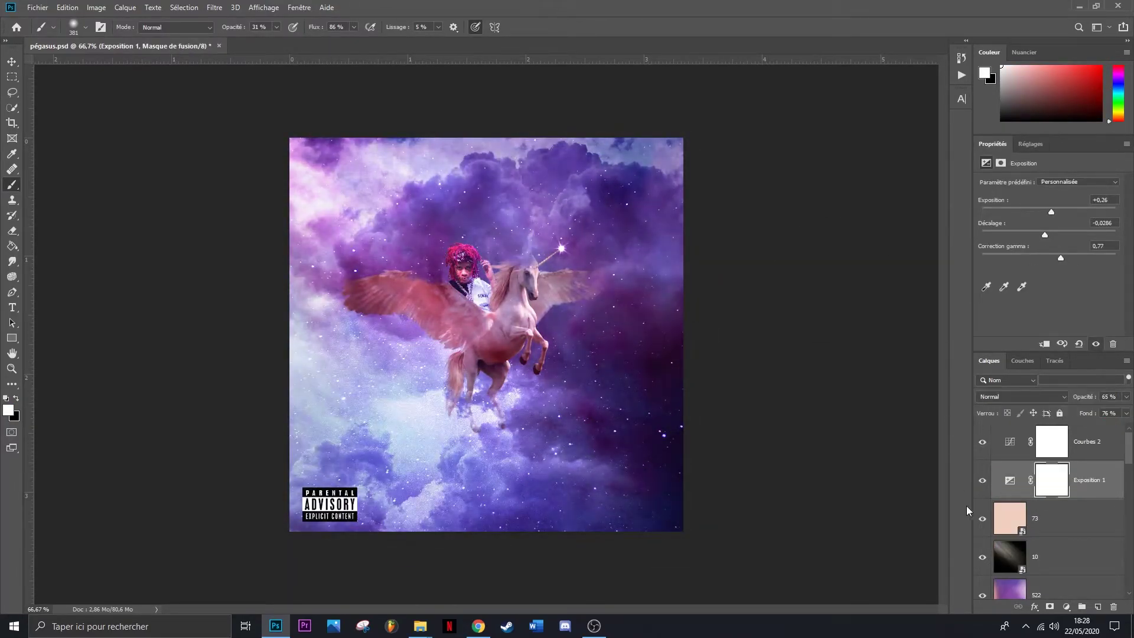
key(ctrl+plus)
key(ctrl+plus)
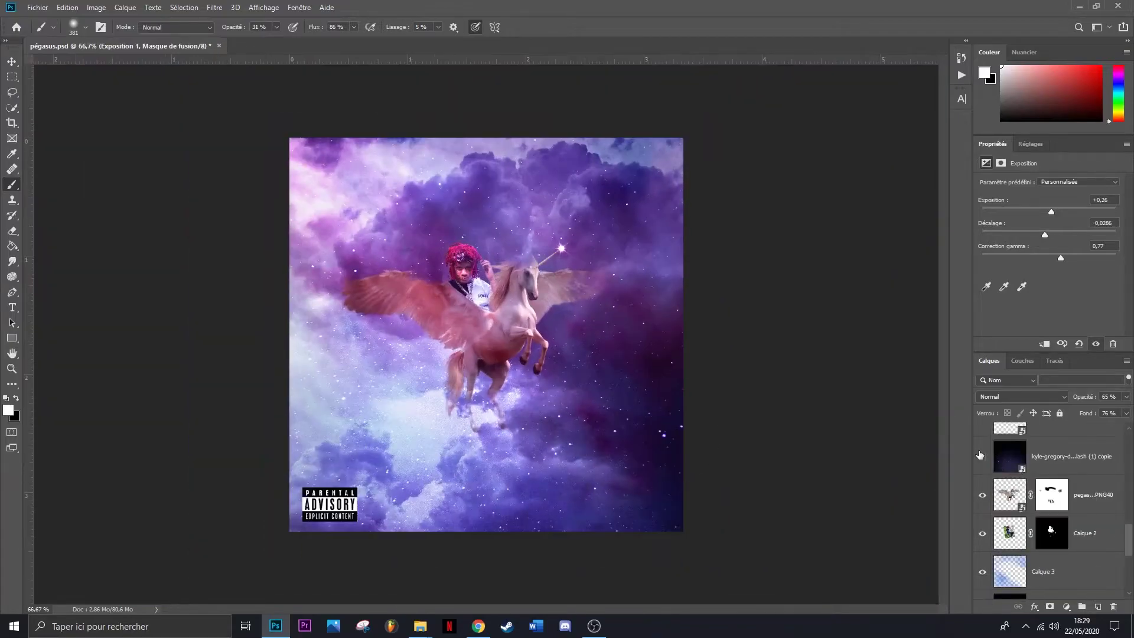
key(ctrl+plus)
scroll(986, 454, up, 3)
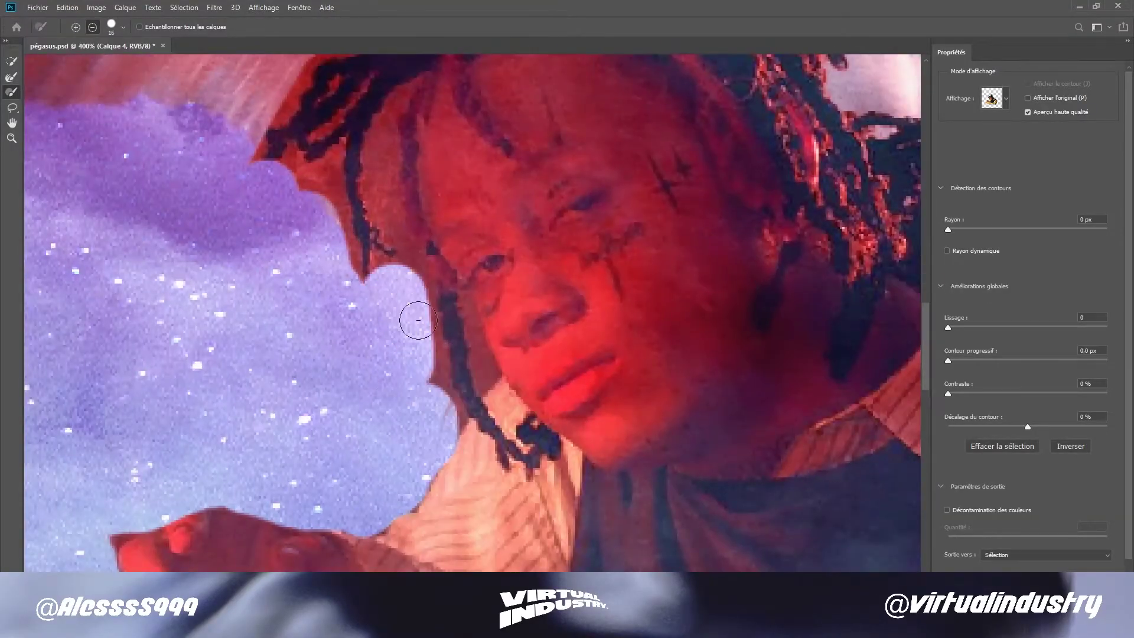
Step: Preview Calque 4's hair cut-out against the layers below
scroll(476, 420, up, 3)
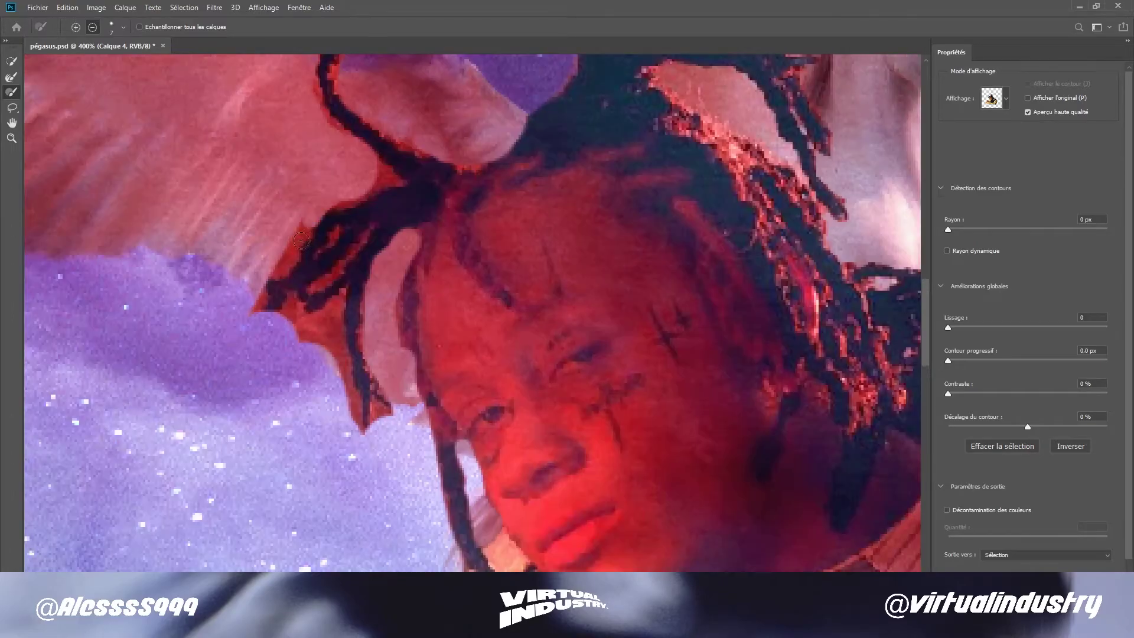
scroll(365, 324, up, 2)
scroll(687, 187, up, 5)
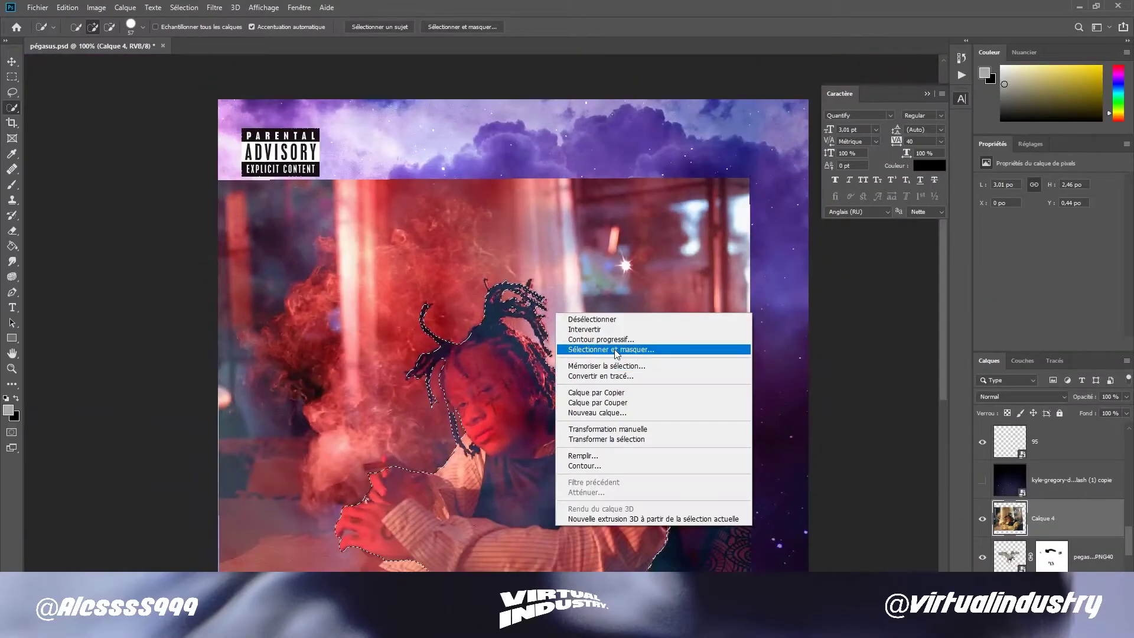
click(615, 350)
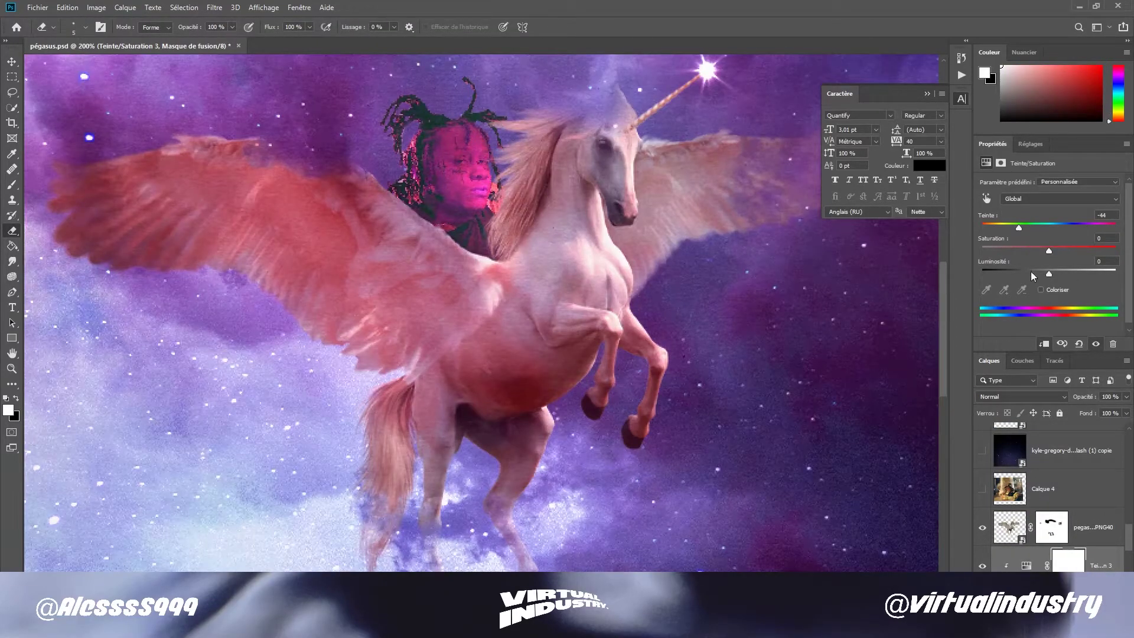
Step: Merge a copy of all visible artwork into a new top layer, Courbes 2 copie
click(1022, 396)
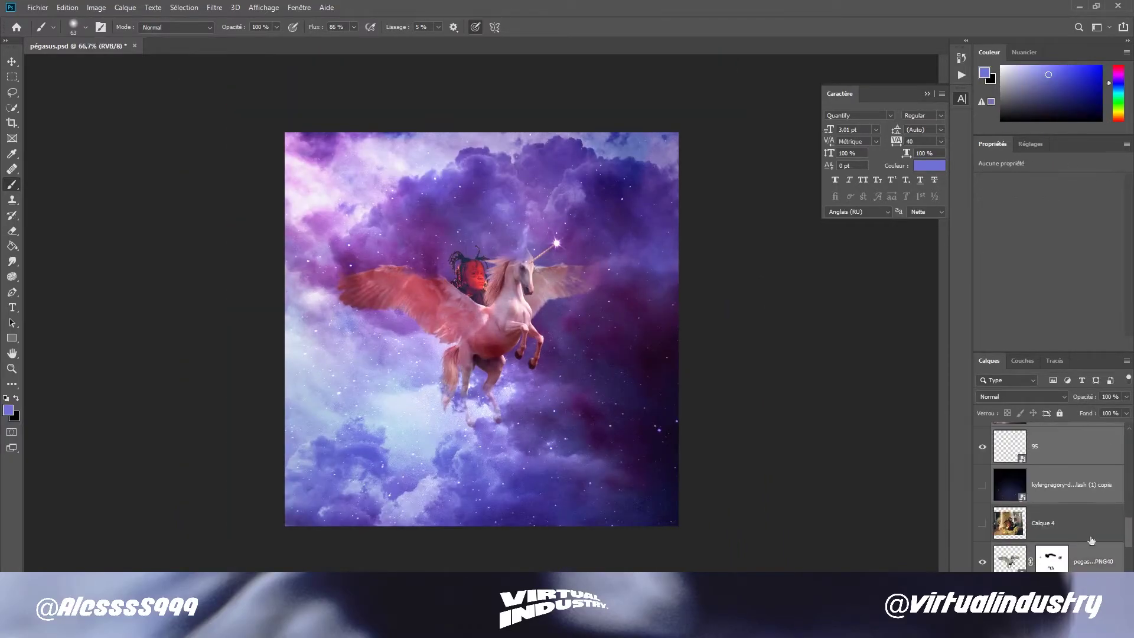
scroll(1091, 541, up, 5)
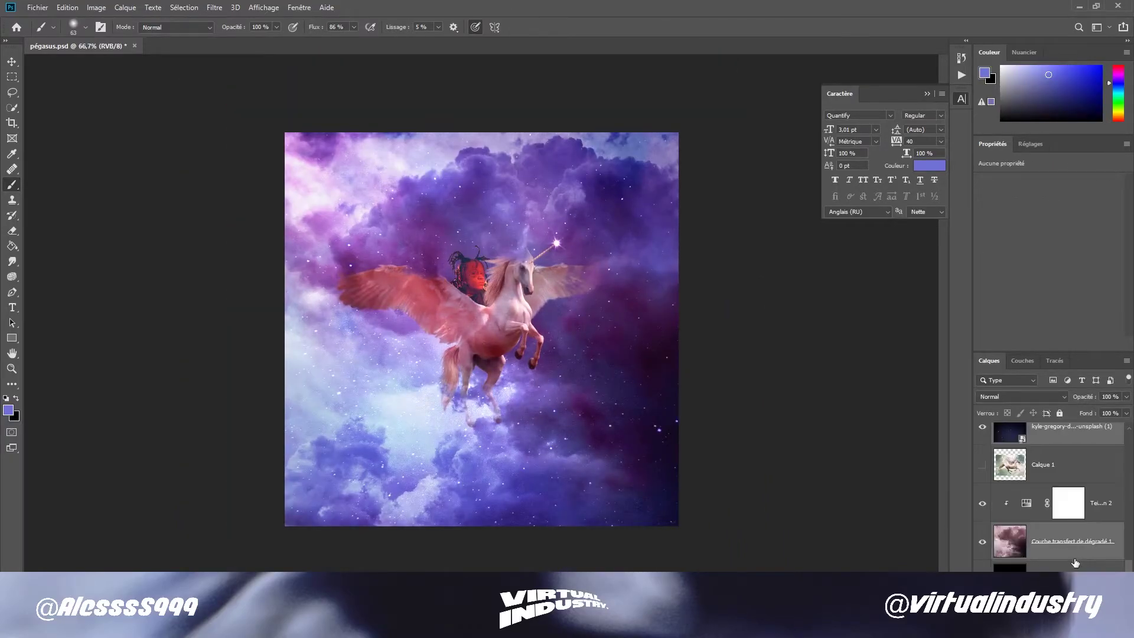
right_click(1057, 443)
click(1004, 467)
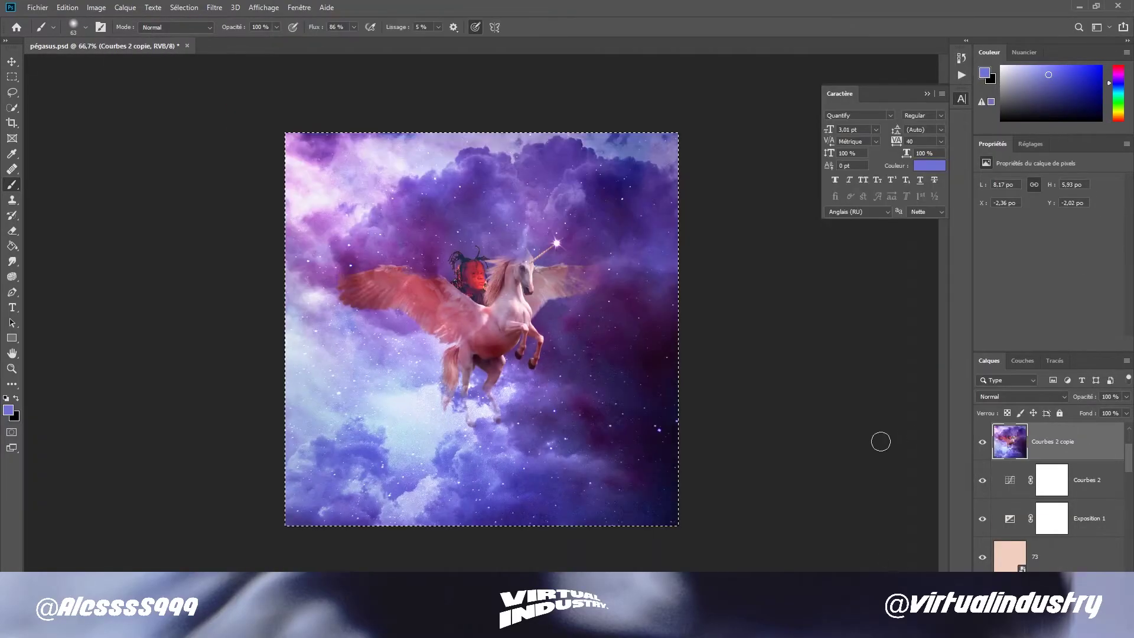
key(ctrl+shift+a)
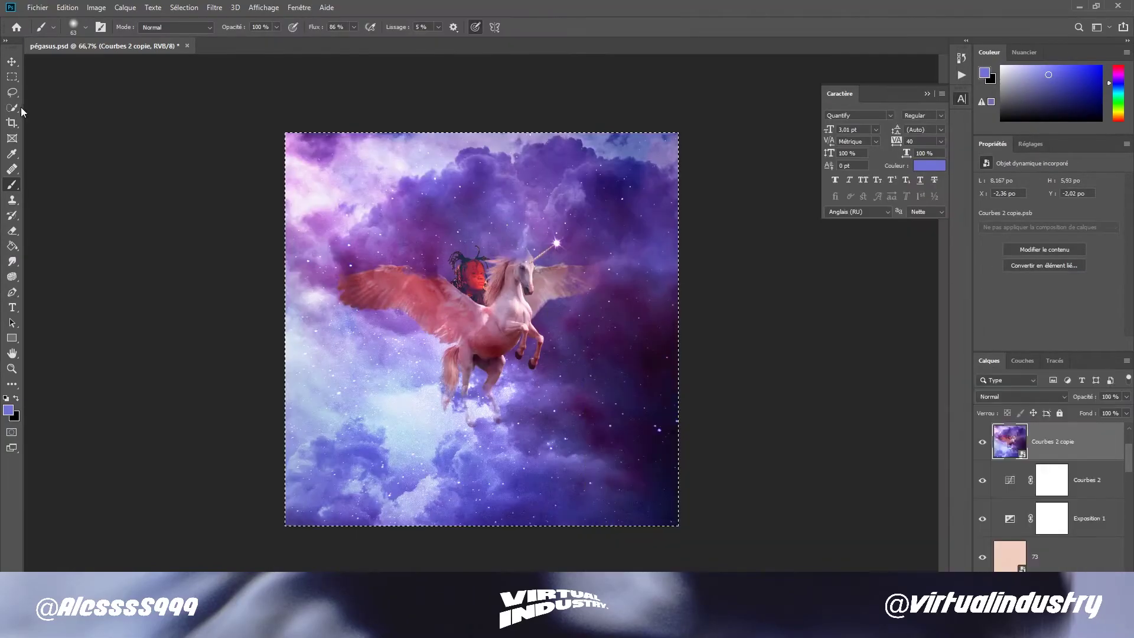
Step: Convert the merged layer into a smart object for Camera Raw filtering
right_click(1086, 449)
click(980, 278)
key(ctrl+shift+a)
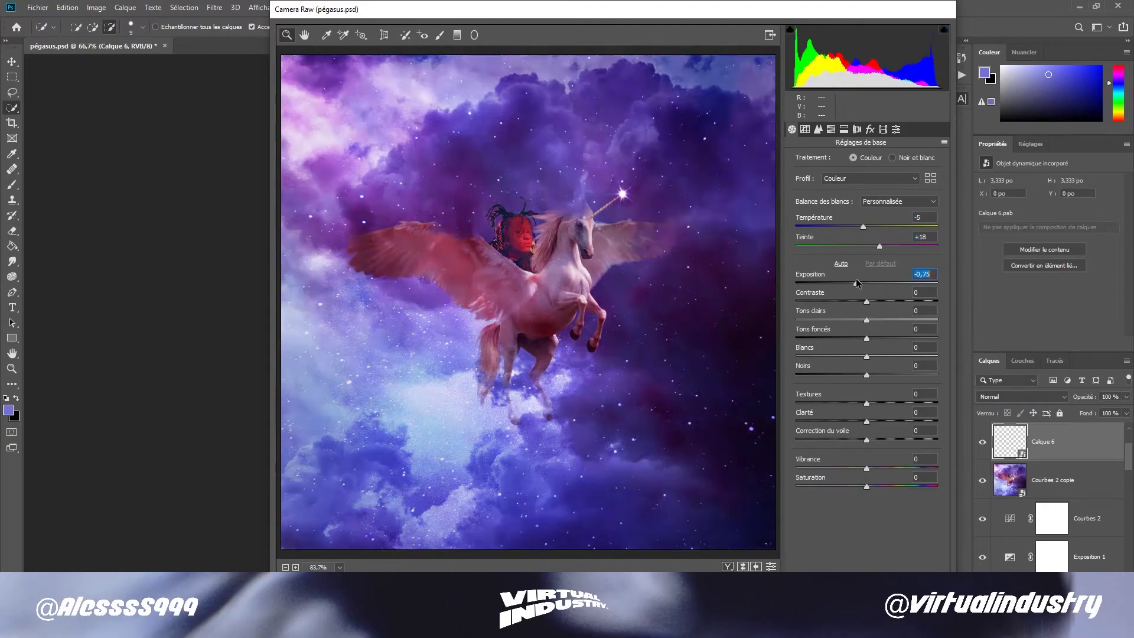
Step: Grade in Camera Raw (exposure -0,35, shadows +44, dehaze +44) and open the Parental Advisory Logos folder
mouse_move(866, 302)
mouse_down()
mouse_move(897, 338)
mouse_move(840, 356)
mouse_up()
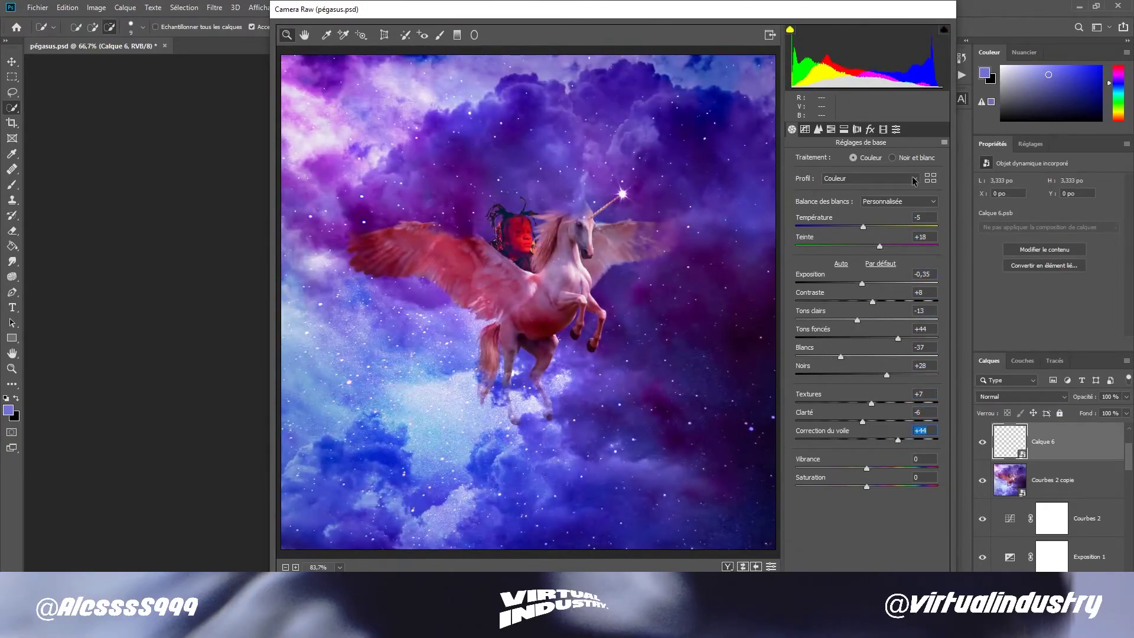
key(shift+p)
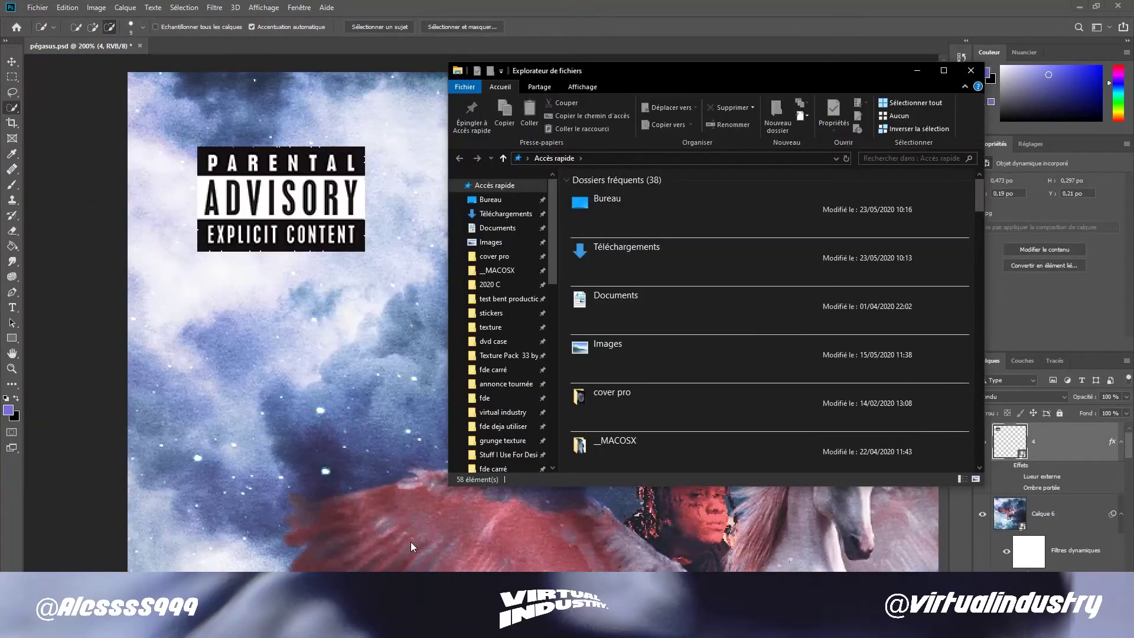
double_click(614, 306)
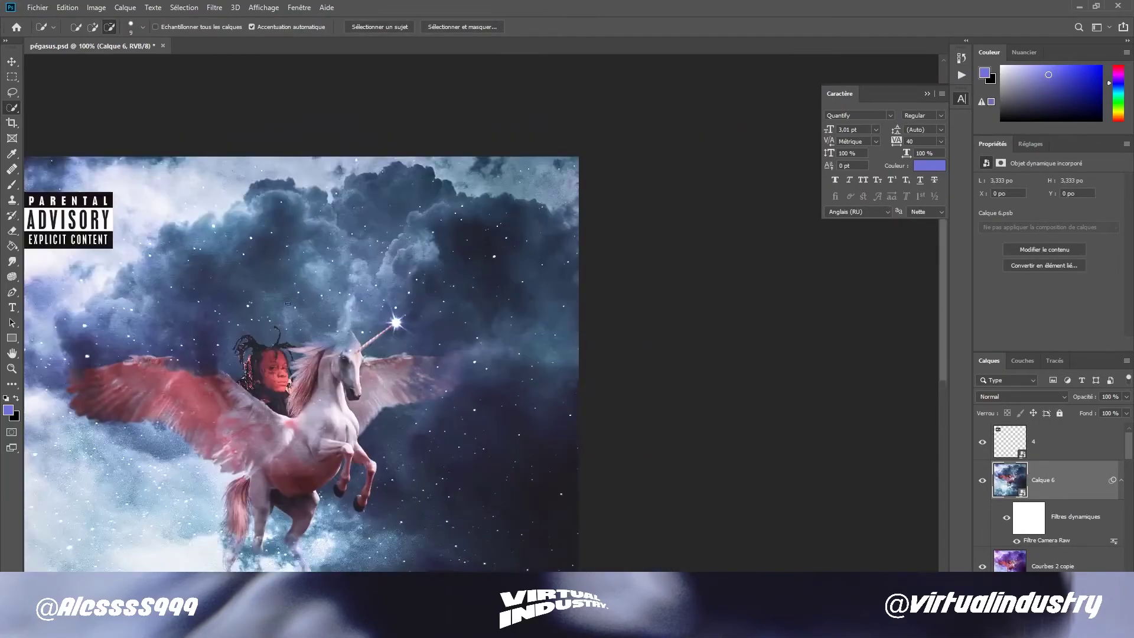
Step: Lower the graded Calque 6's fill to 72%
drag(1082, 413, 1069, 413)
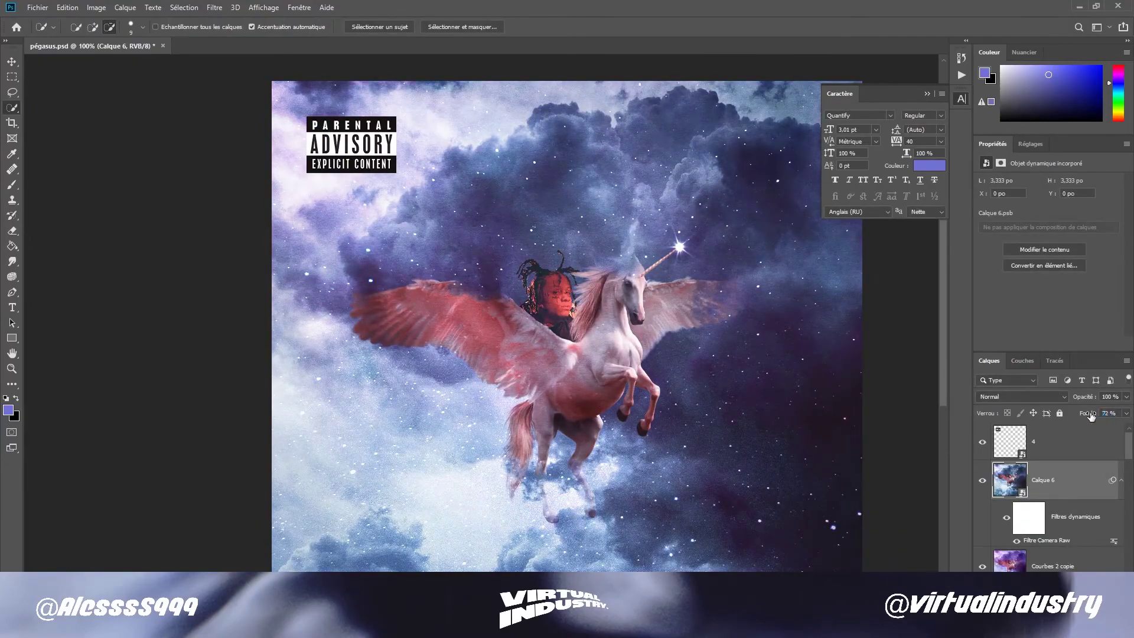